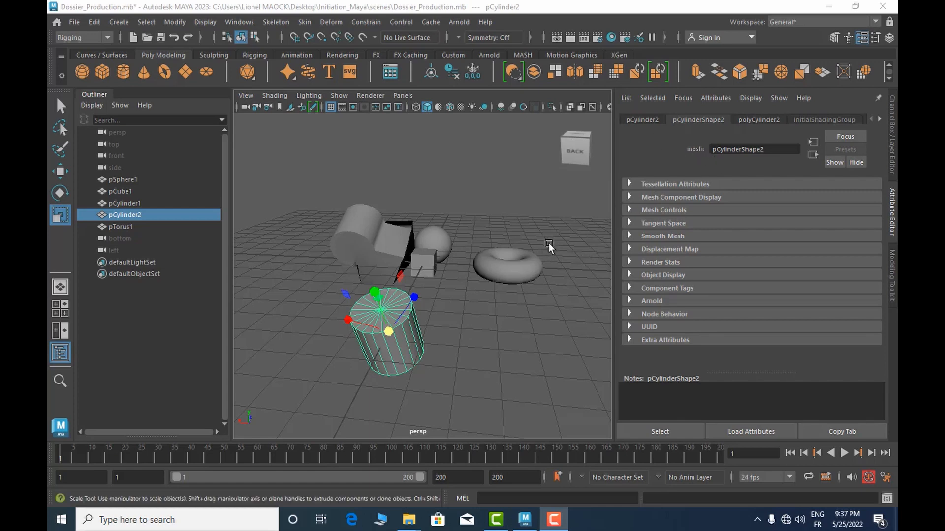
Step: Toggle the Attribute Editor for the selected cylinder between hidden and shown, and leave it displayed
left_click(860, 37)
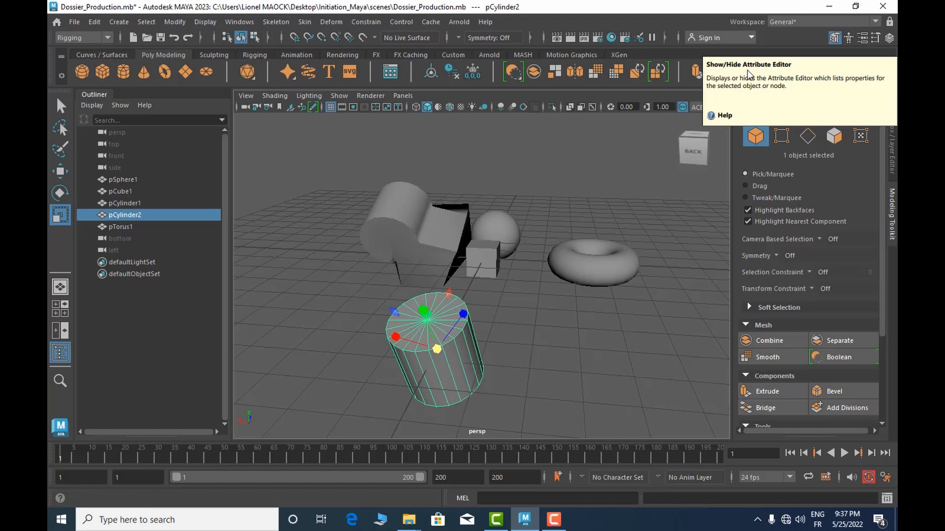
left_click(863, 39)
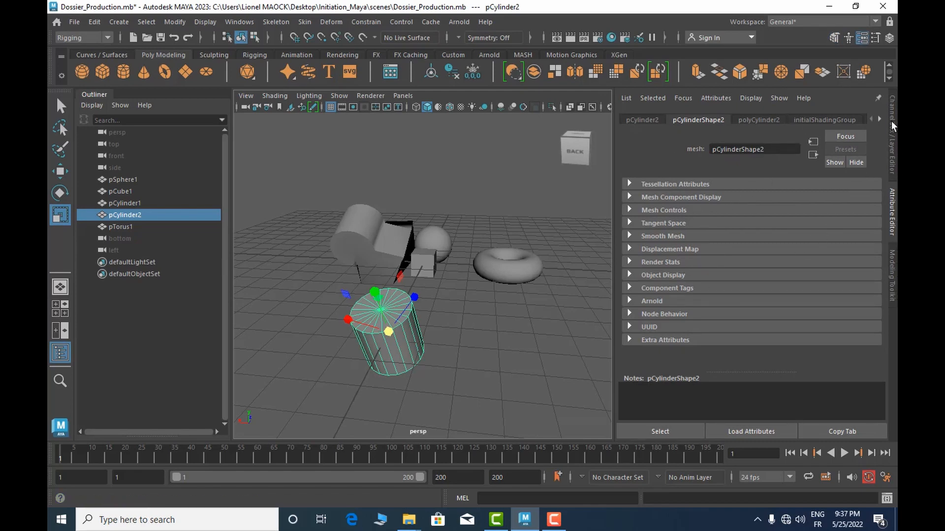
left_click(893, 207)
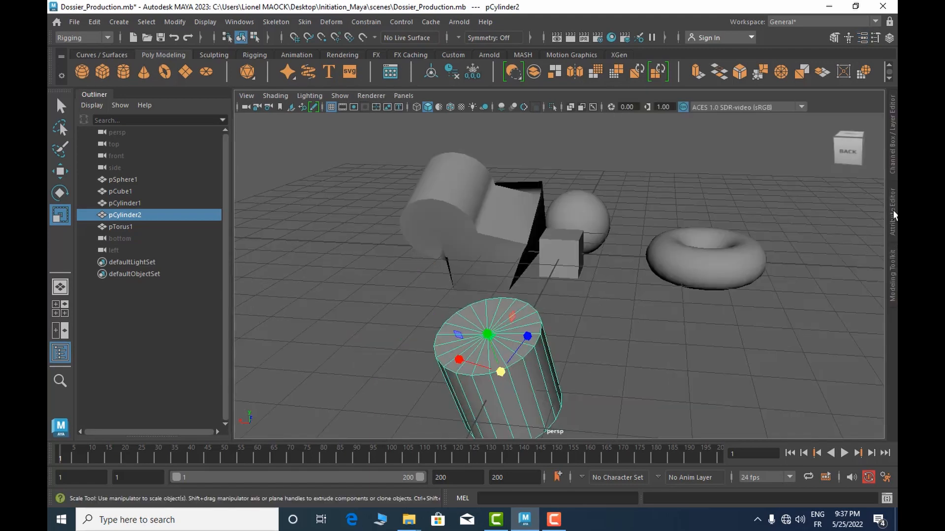
left_click(892, 212)
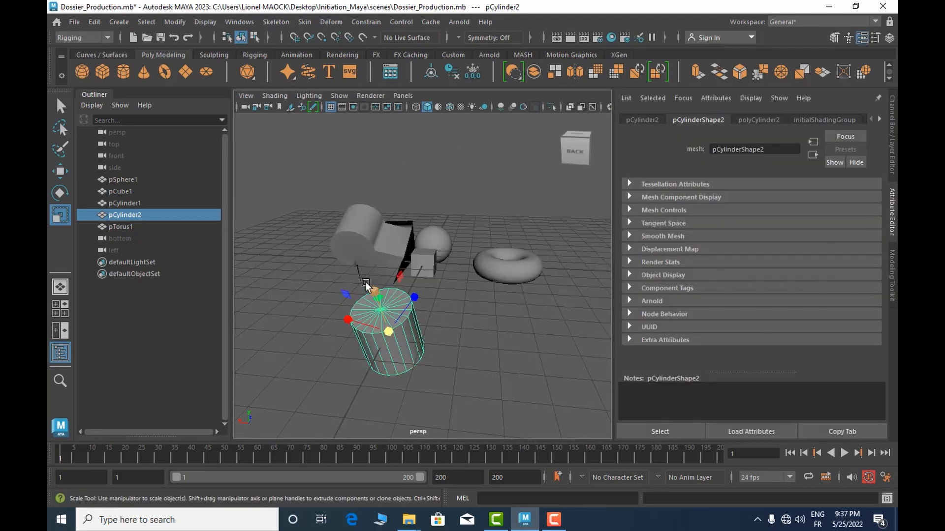
Step: Examine the cylinder's transform attributes and its shape node attributes, including the Tessellation Attributes section
left_click(642, 119)
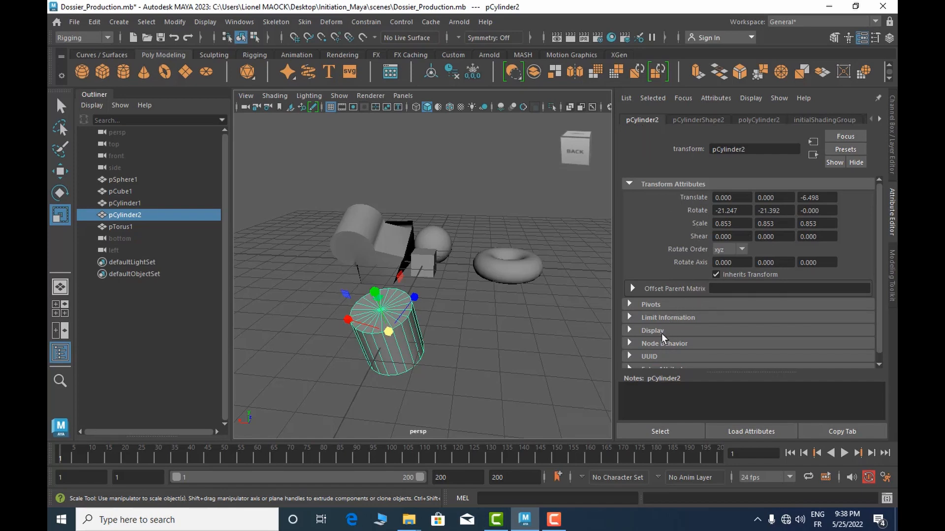
scroll(658, 342, "down", 1)
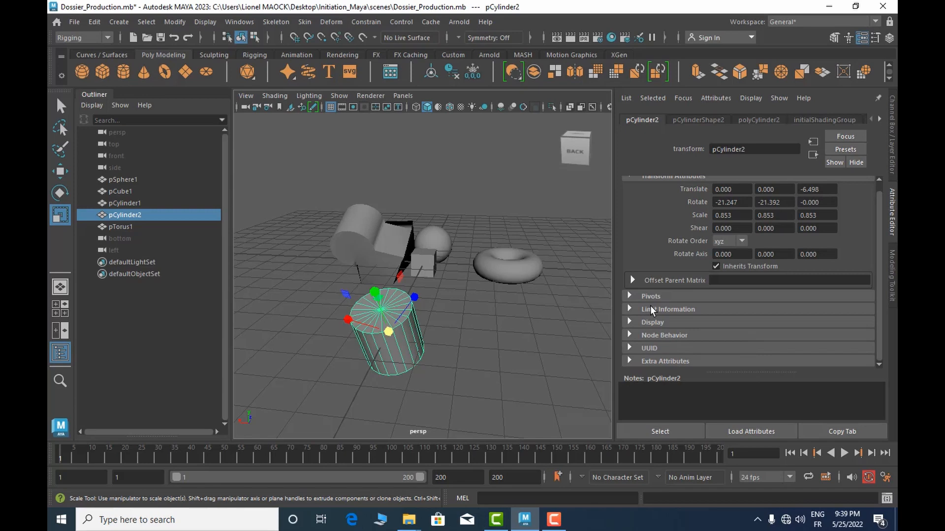
left_click(699, 120)
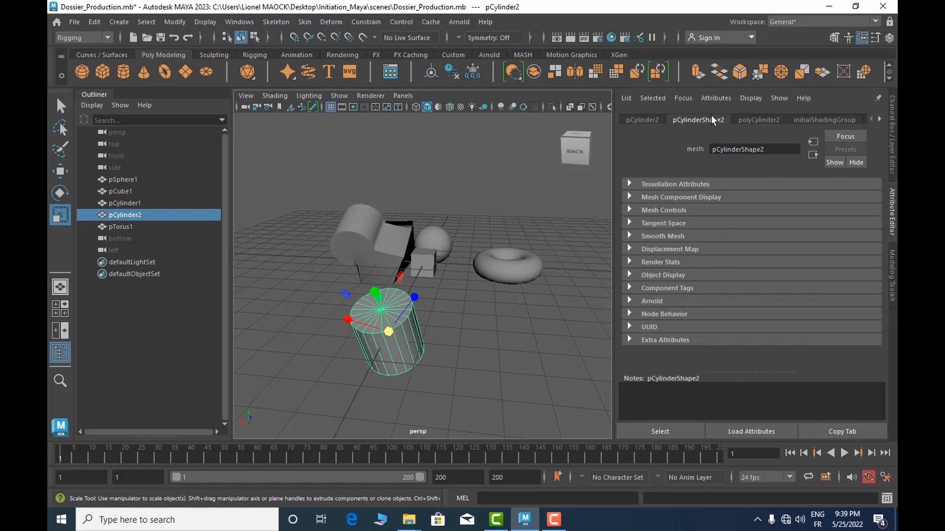
left_click(653, 183)
left_click(654, 185)
Step: Set the radius of pCylinder2 to 0.3 in its poly cylinder history
left_click(759, 119)
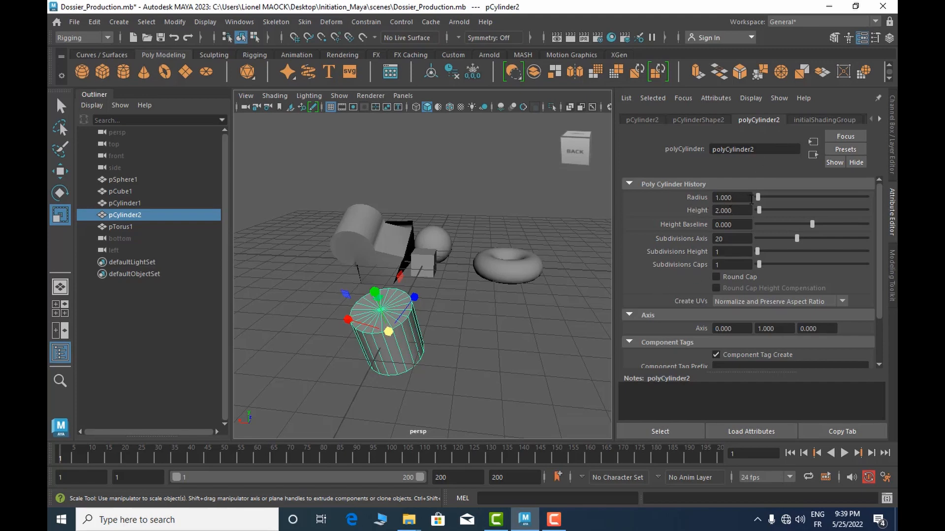
left_click_drag(757, 196, 723, 198)
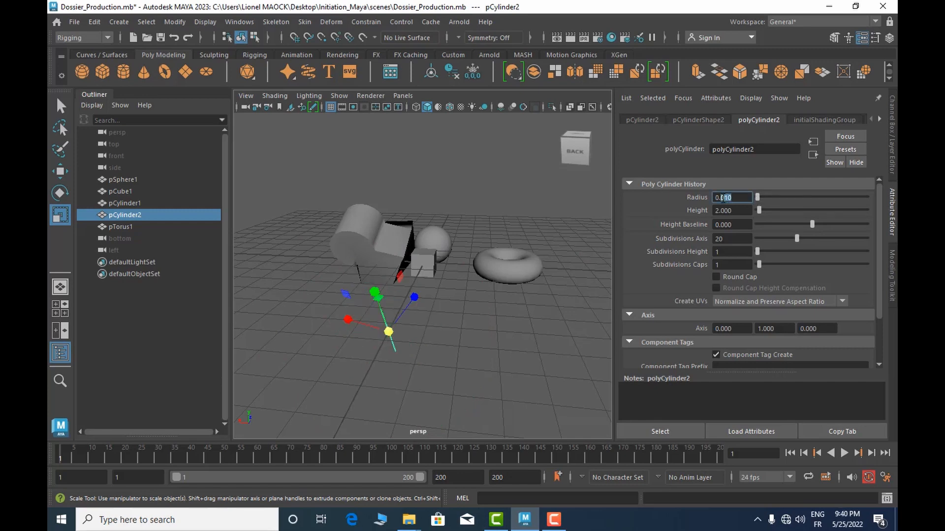
type("3")
key("Return")
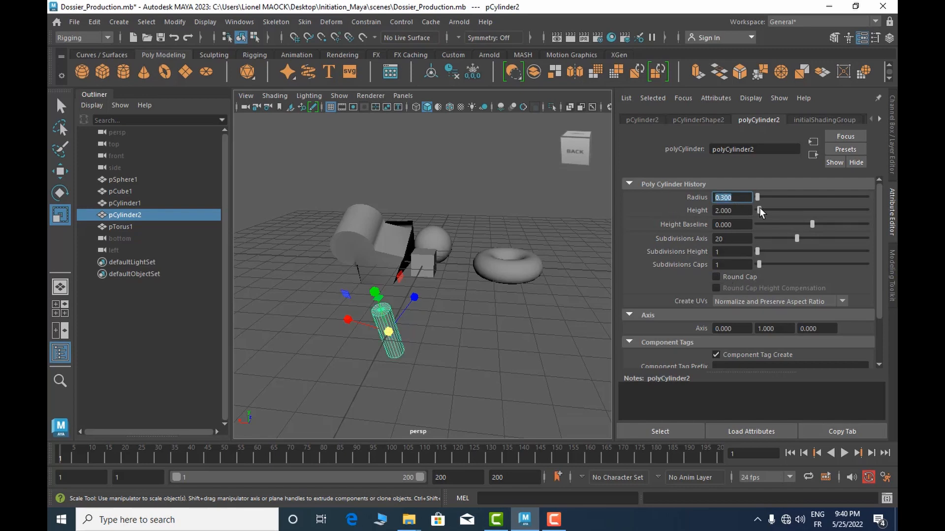
Step: Set the height of pCylinder2 to 10
left_click_drag(754, 206, 771, 207)
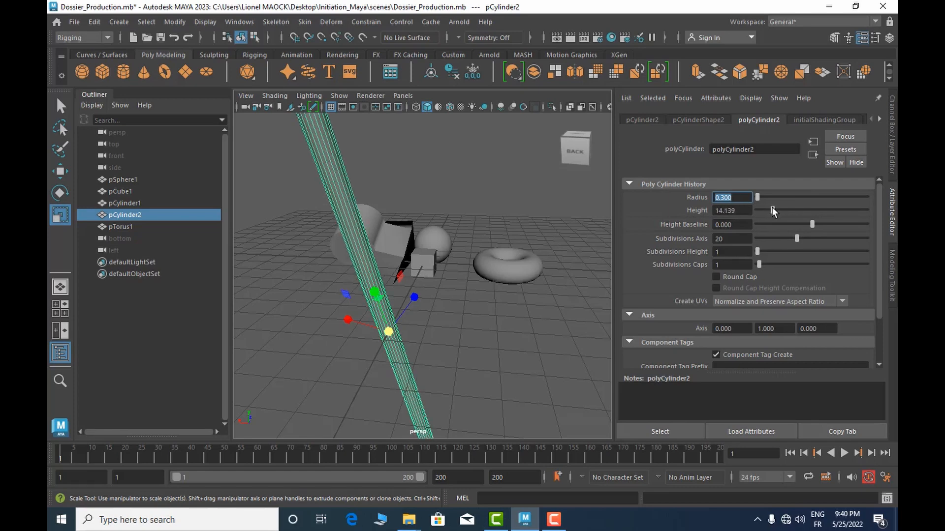
left_click(743, 211)
type("10")
key("Return")
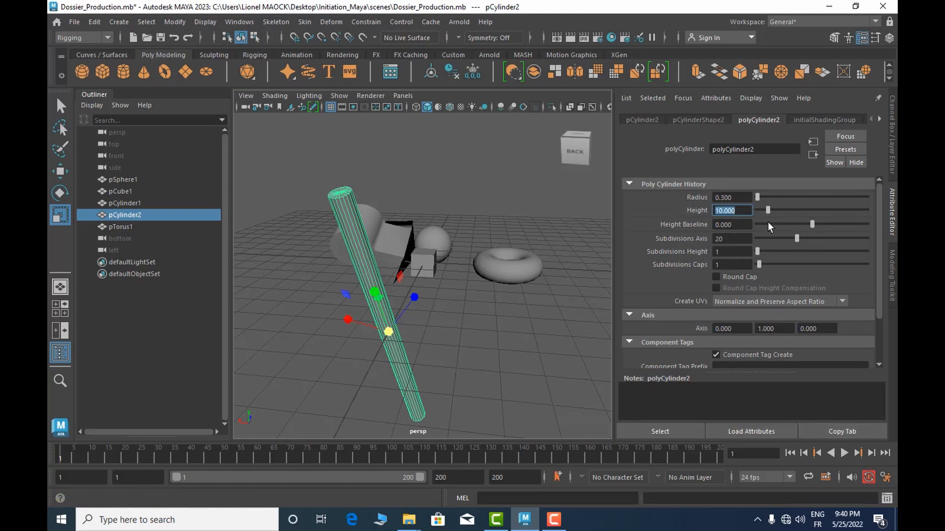
Step: Set the cylinder's Height Baseline to -1 and scale it uniformly down to about 0.62 from its base
left_click_drag(813, 224, 738, 223)
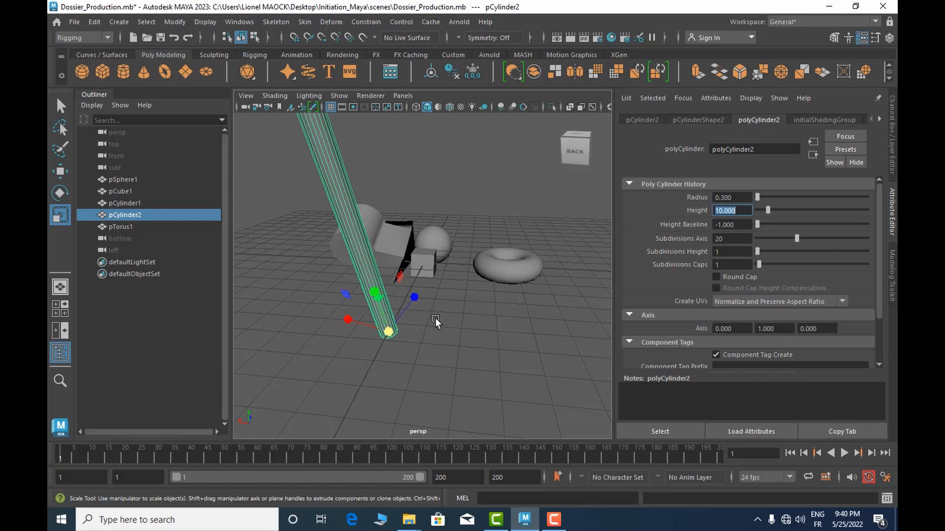
left_click_drag(435, 318, 504, 337, "alt")
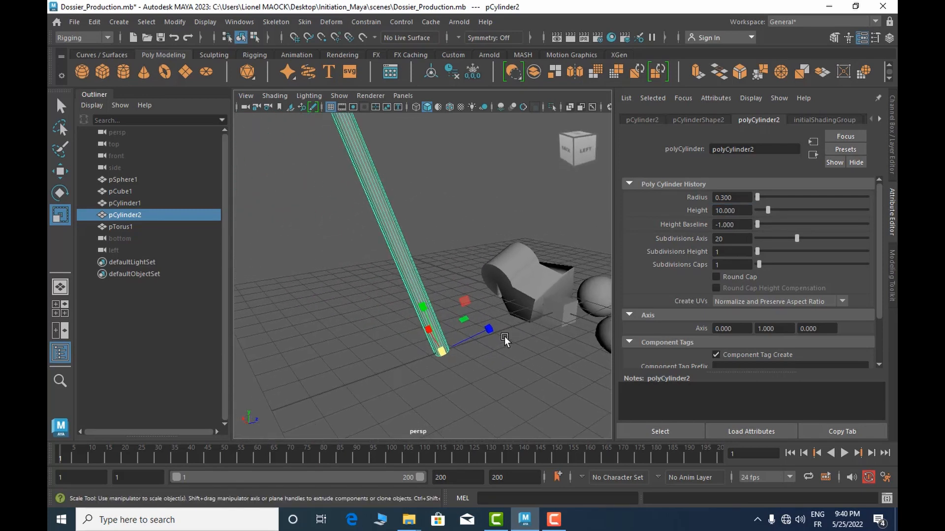
scroll(441, 344, "down", 3)
scroll(437, 308, "down", 3)
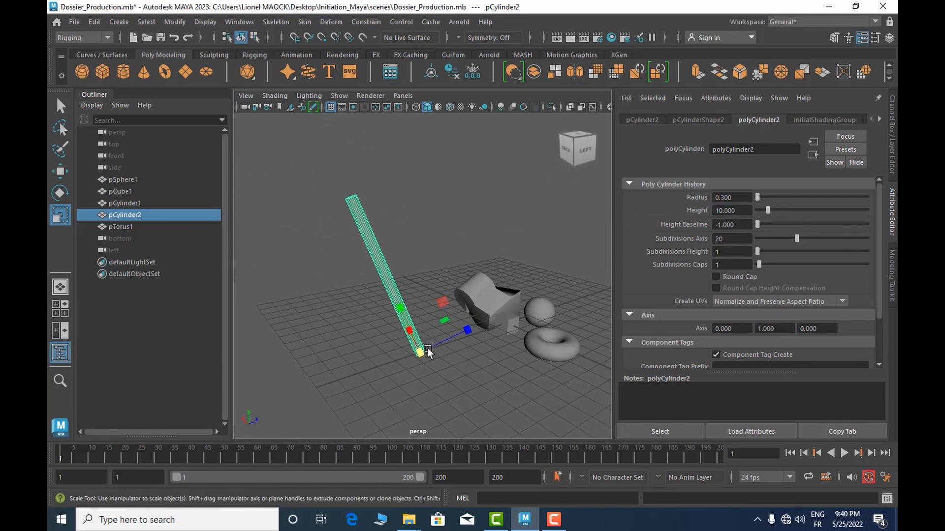
left_click_drag(422, 352, 379, 350)
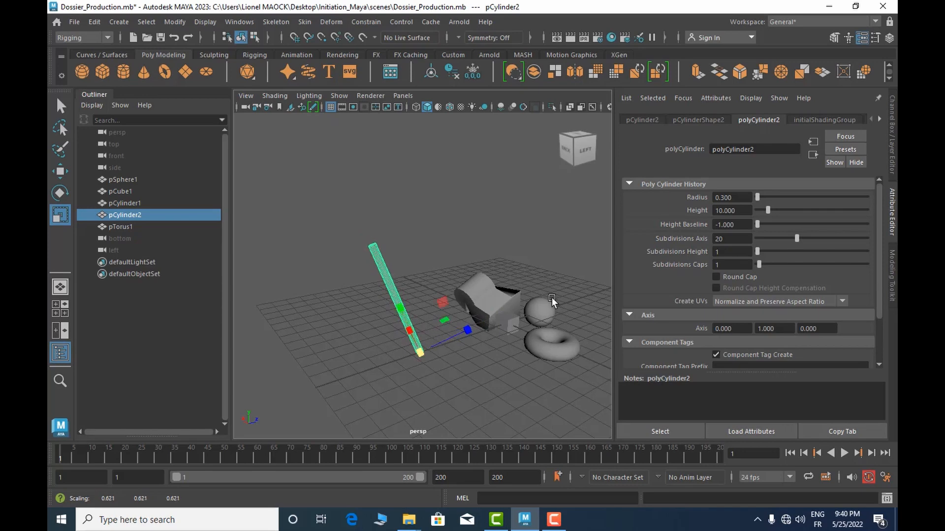
Step: Set the cylinder's Height Baseline to 0 and rescale it uniformly to about 0.8
left_click_drag(758, 224, 663, 225)
type("0")
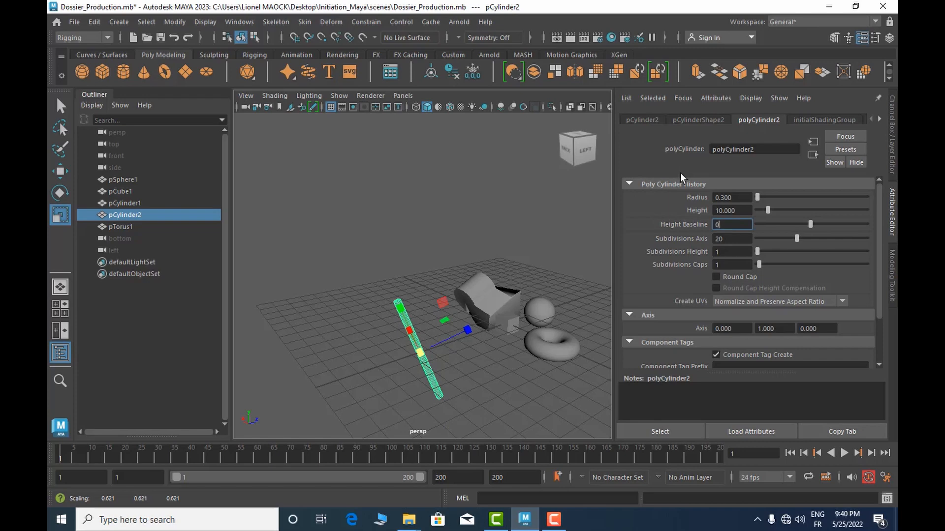
key("Return")
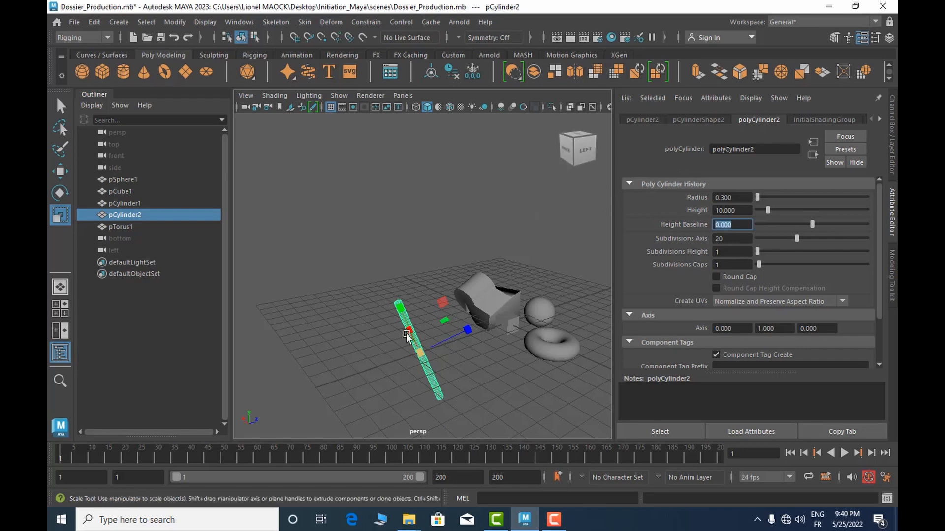
left_click_drag(409, 330, 349, 256)
key("ctrl+z")
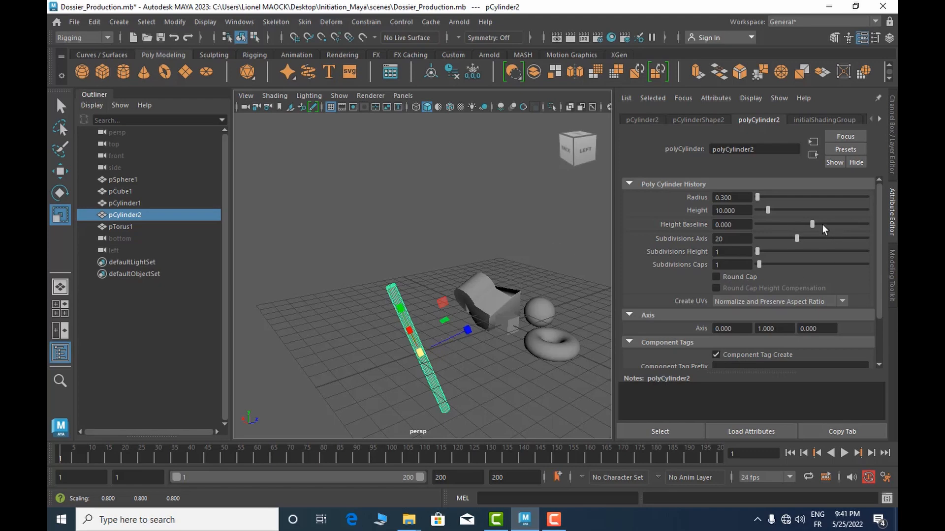
Step: Lower the cylinder's Height Baseline to -1 again and restore it to 0
left_click_drag(810, 223, 680, 224)
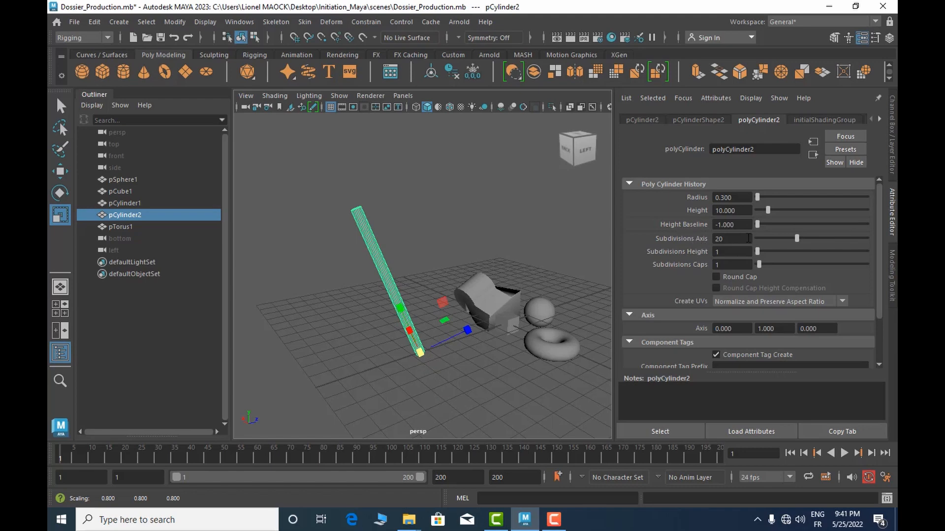
left_click_drag(757, 225, 690, 229)
left_click_drag(735, 225, 695, 225)
type("0")
key("Return")
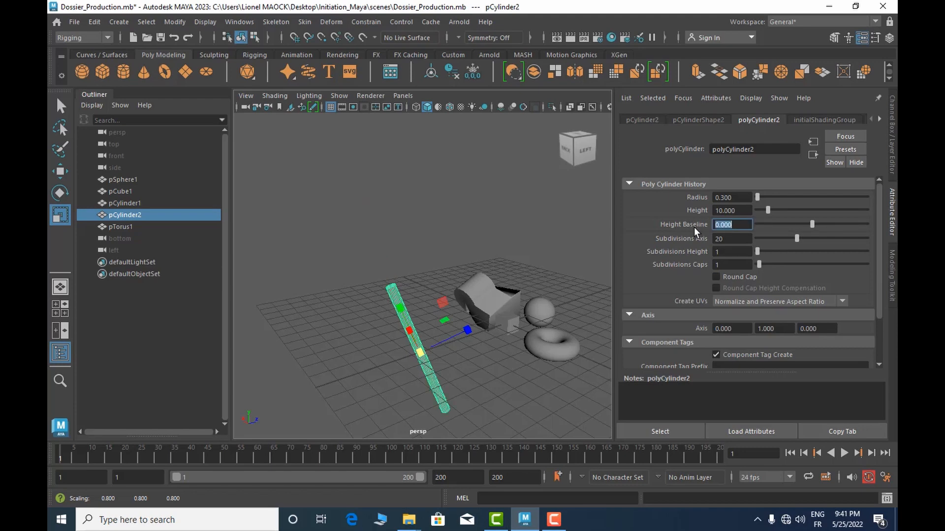
Step: Reduce the cylinder's Subdivisions Axis to 4, inspect the squared cap, and raise the value to 5
scroll(439, 342, "up", 5)
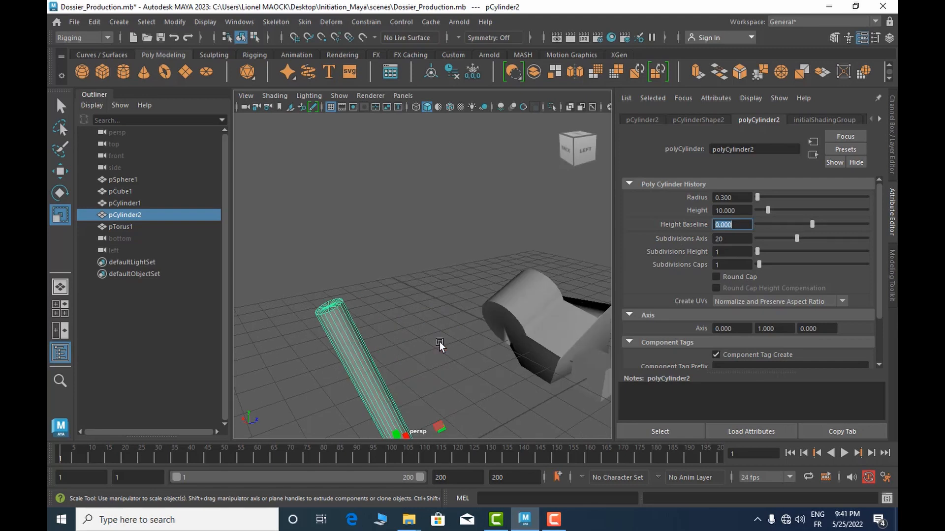
left_click_drag(439, 342, 435, 187, "alt")
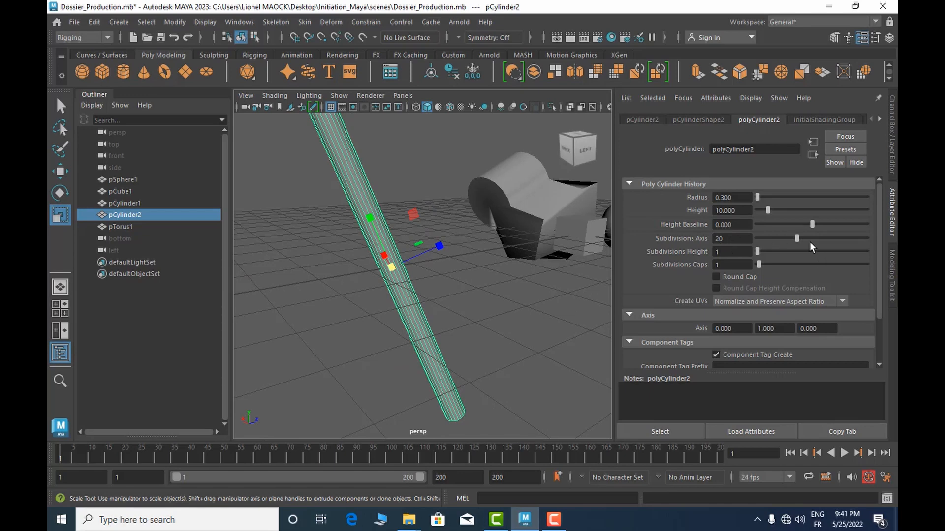
left_click_drag(797, 237, 760, 252)
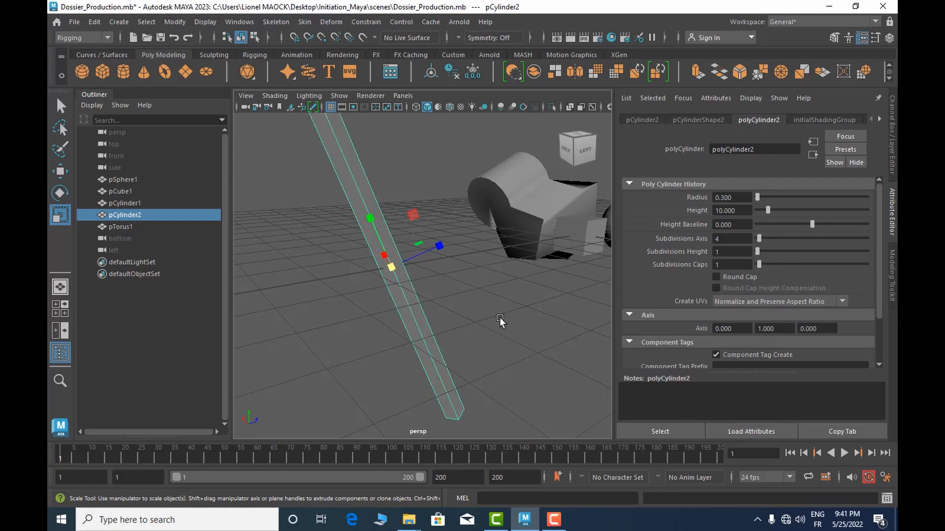
left_click_drag(499, 319, 561, 338, "alt")
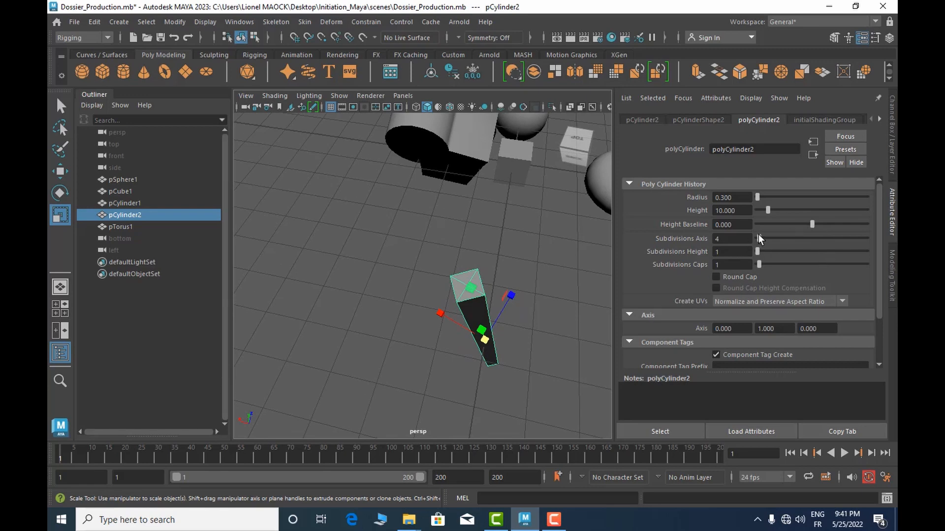
left_click_drag(758, 237, 761, 238)
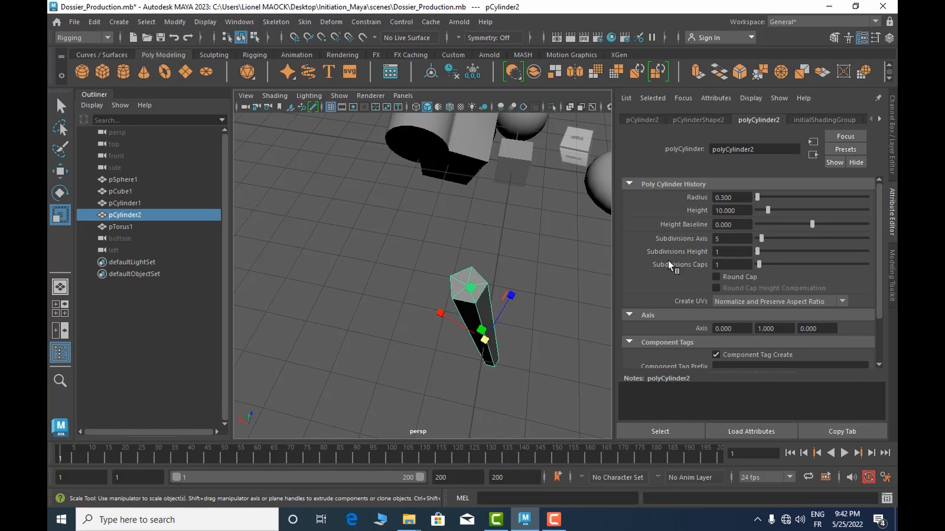
Step: Set the cylinder's Subdivisions Height to 16
left_click_drag(524, 329, 456, 294, "alt")
scroll(456, 296, "down", 1)
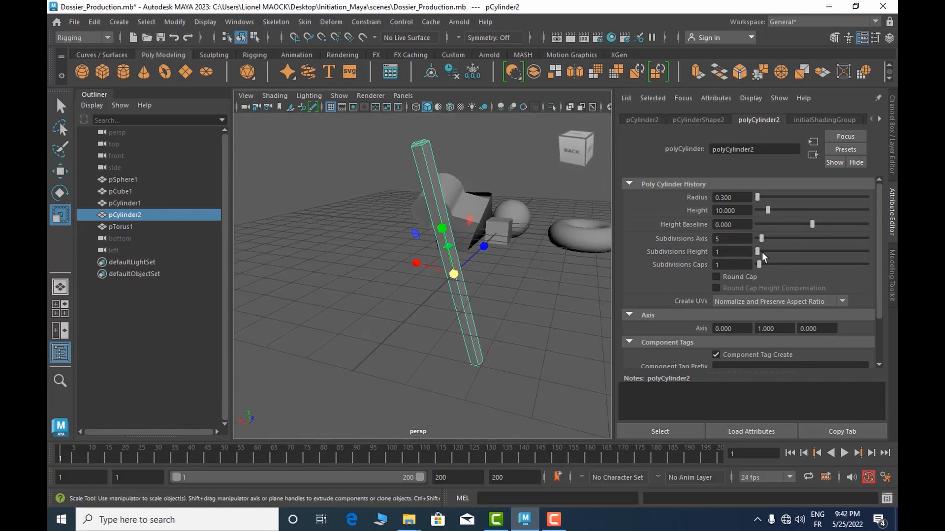
left_click_drag(762, 252, 789, 253)
Step: Set the cylinder's Subdivisions Caps to 3 and enable Round Cap
left_click_drag(438, 269, 479, 292, "alt")
right_click_drag(478, 292, 580, 298, "alt")
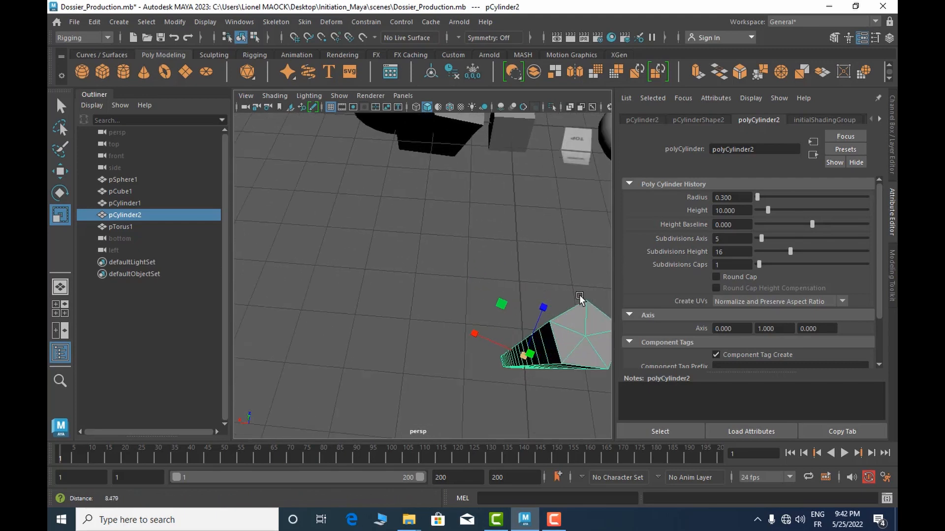
middle_click_drag(580, 295, 496, 249, "alt")
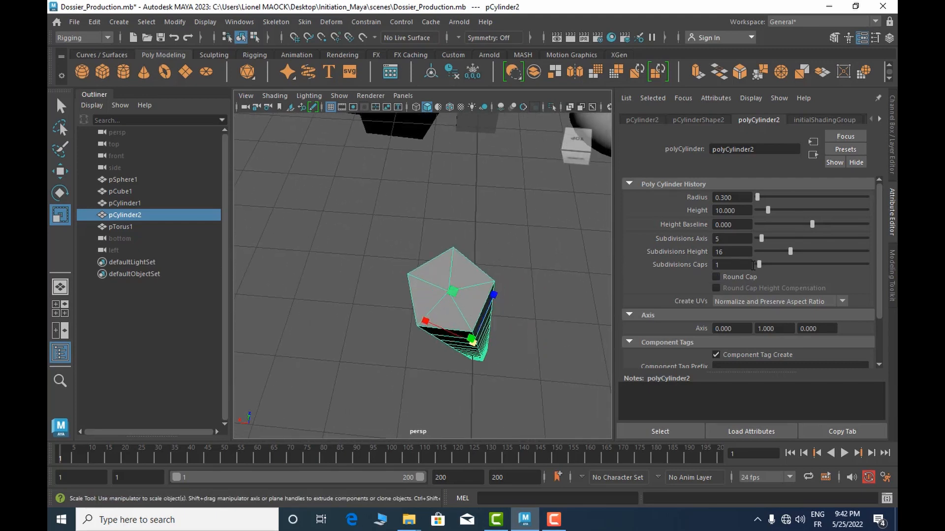
left_click_drag(759, 262, 763, 262)
left_click(716, 277)
Step: Inspect the rounded end of the cylinder and reduce its Subdivisions Caps to 2
left_click_drag(533, 321, 528, 251, "alt")
right_click_drag(527, 251, 401, 259, "alt")
middle_click_drag(487, 193, 501, 296, "alt")
right_click_drag(501, 295, 530, 303, "alt")
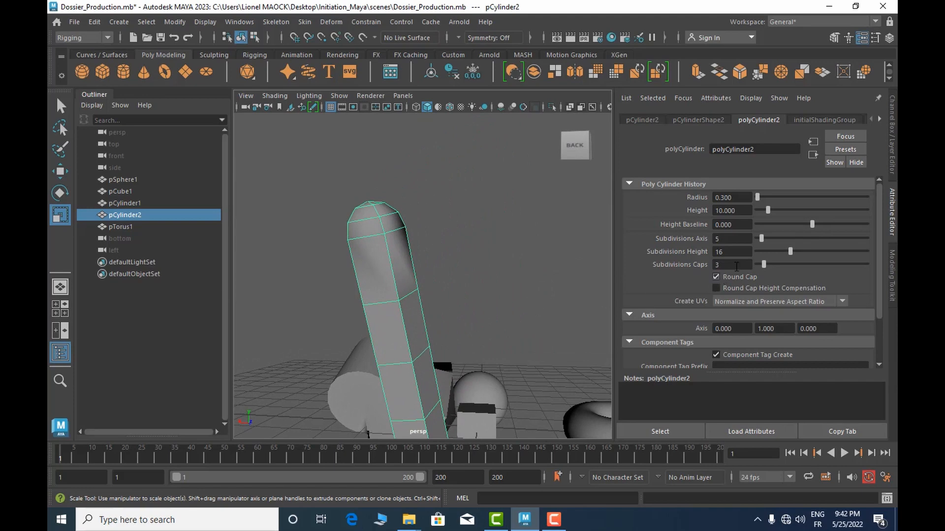
left_click_drag(764, 265, 762, 267)
Step: Try Round Cap Height Compensation on the cylinder, turn it off again, and look over the remaining attributes
left_click(716, 289)
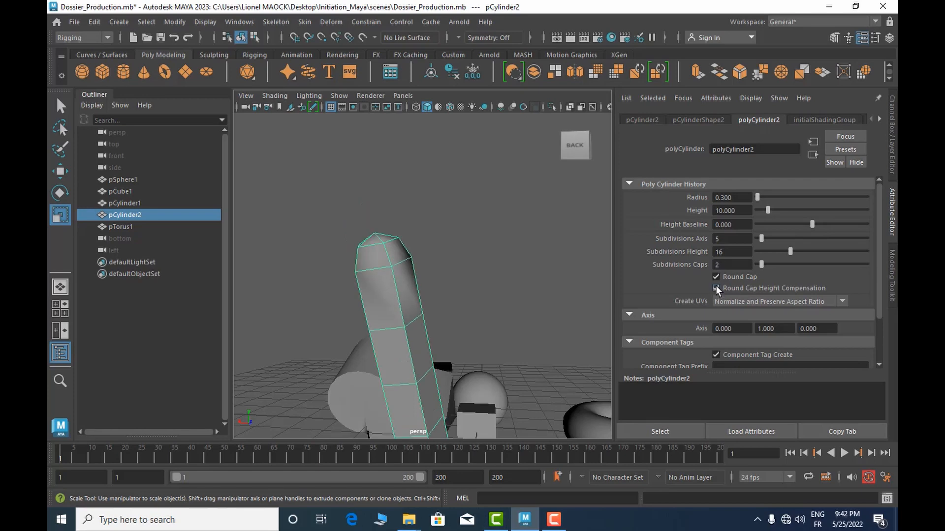
left_click(716, 288)
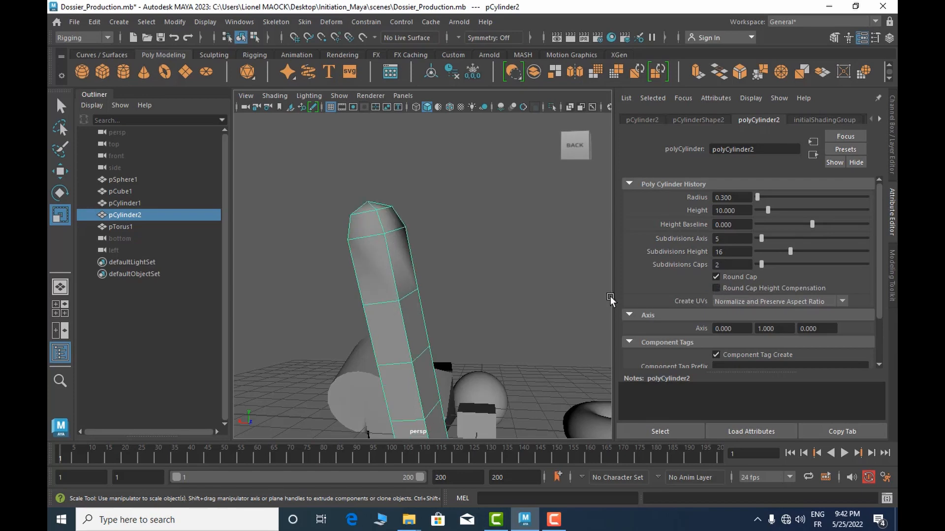
scroll(684, 271, "down", 1)
scroll(684, 271, "down", 1)
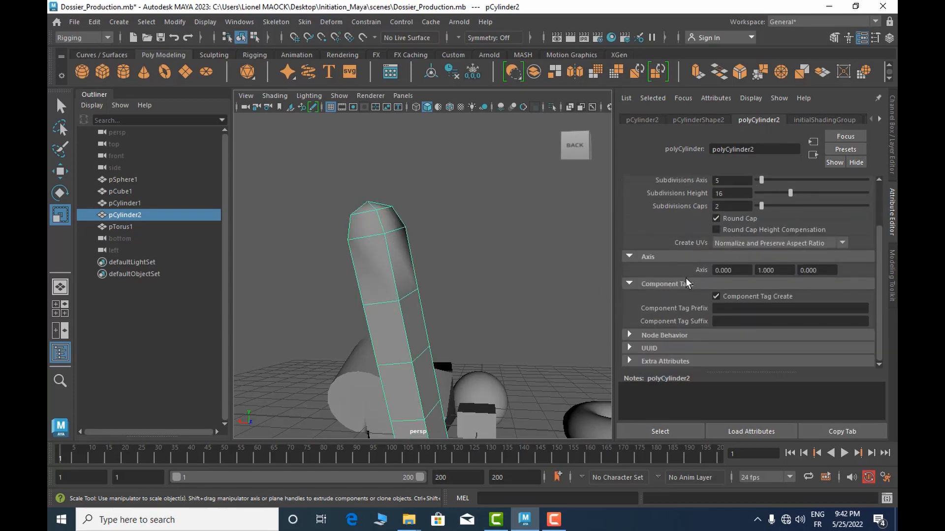
scroll(686, 277, "up", 2)
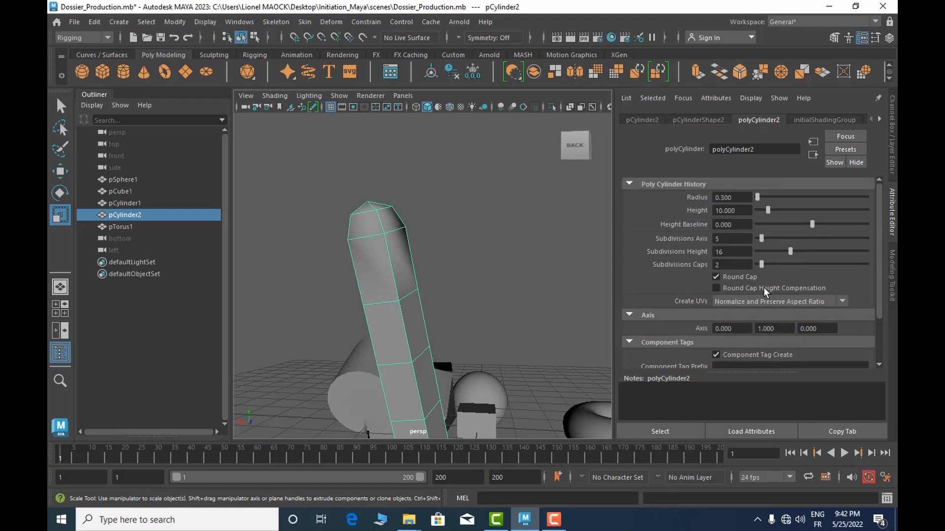
scroll(554, 282, "down", 6)
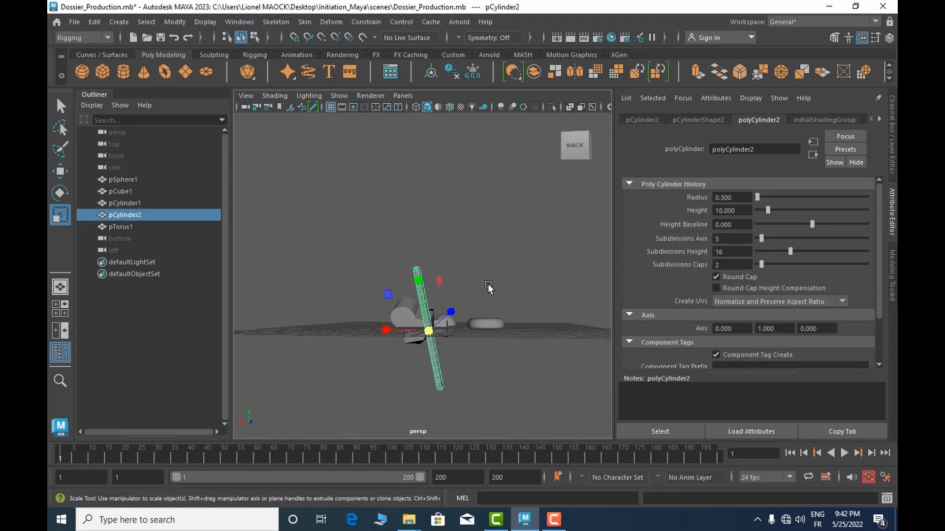
Step: Examine the cylinder up close and review its shading group, transform, shape and creation history attributes
scroll(488, 283, "up", 4)
scroll(447, 238, "up", 5)
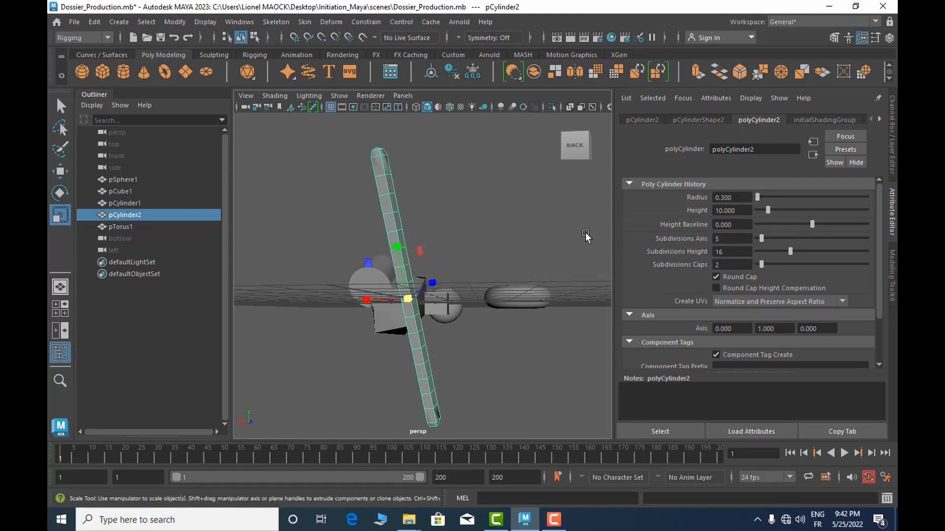
middle_click_drag(512, 210, 523, 206, "alt")
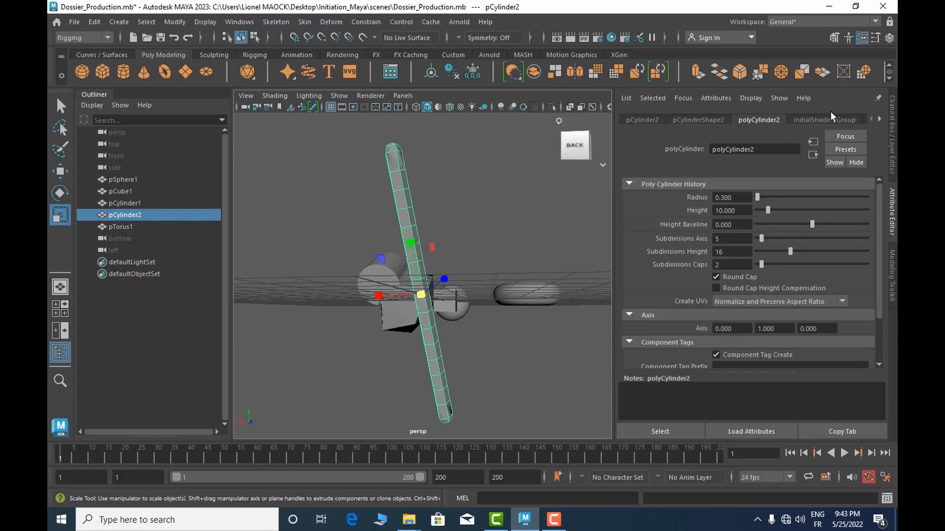
left_click(852, 119)
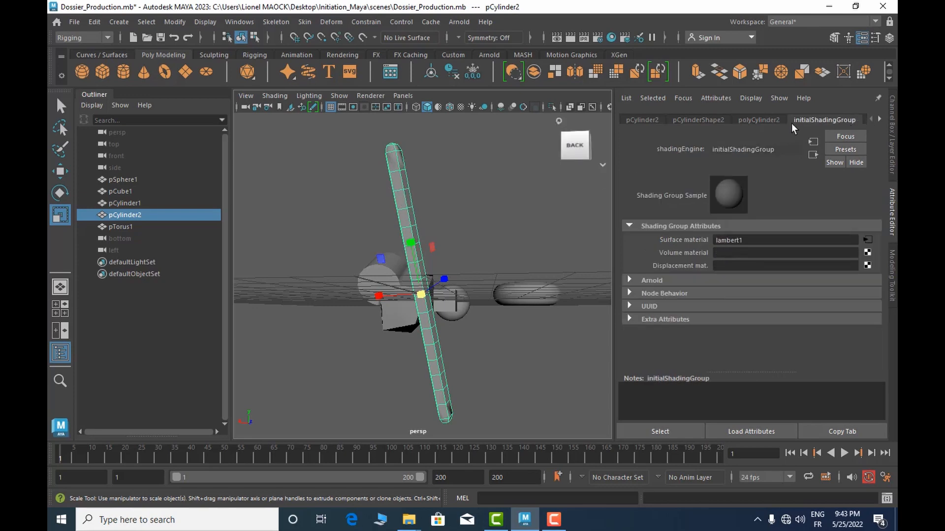
left_click(760, 121)
left_click(642, 120)
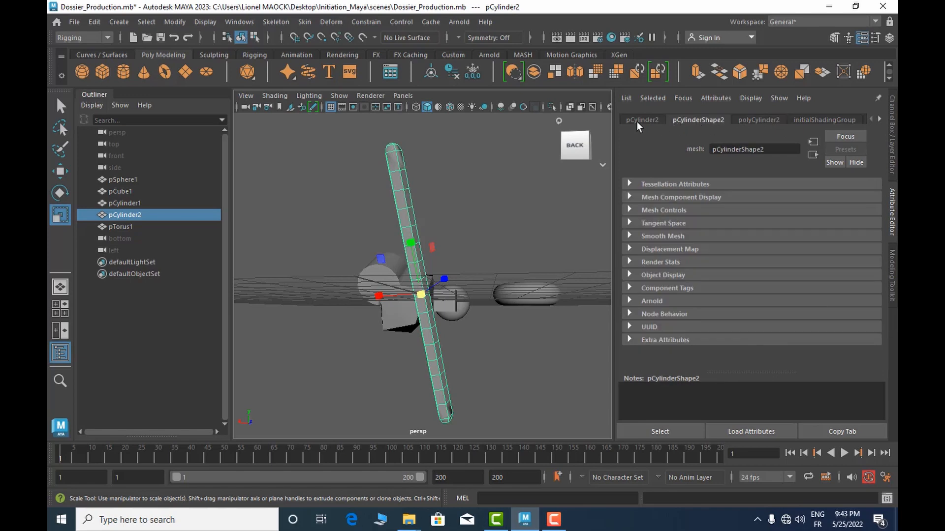
left_click(698, 120)
left_click(759, 120)
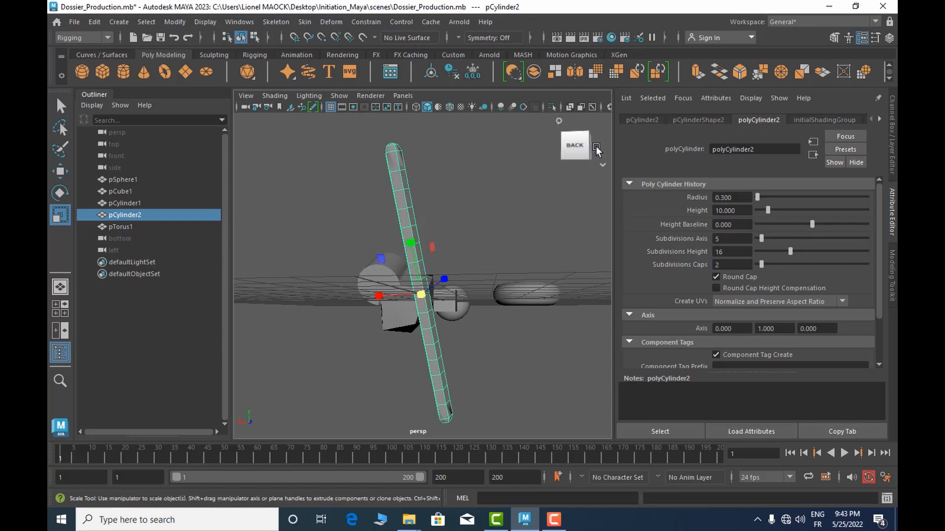
Step: Extrude one side face near the cylinder's upper end outward, with a Local Translate Z of about 0.641
right_click(407, 201)
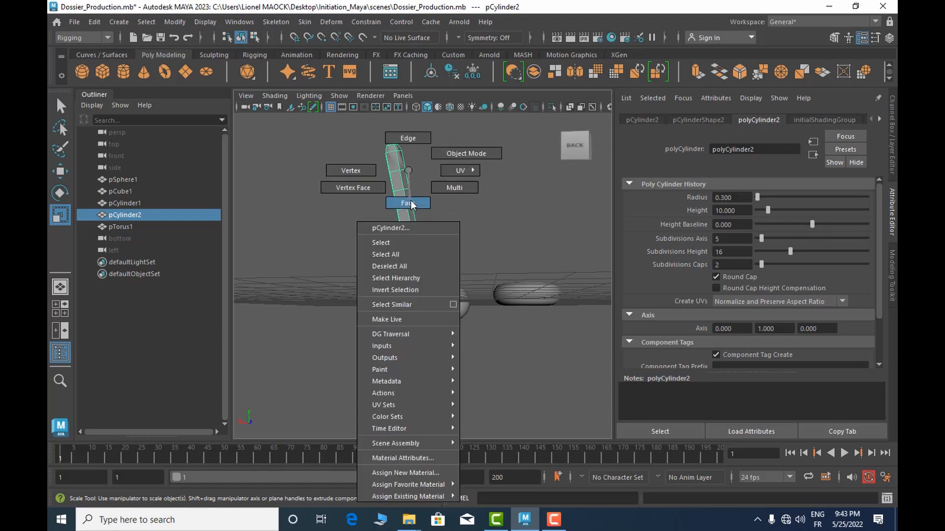
left_click(407, 202)
left_click(406, 197)
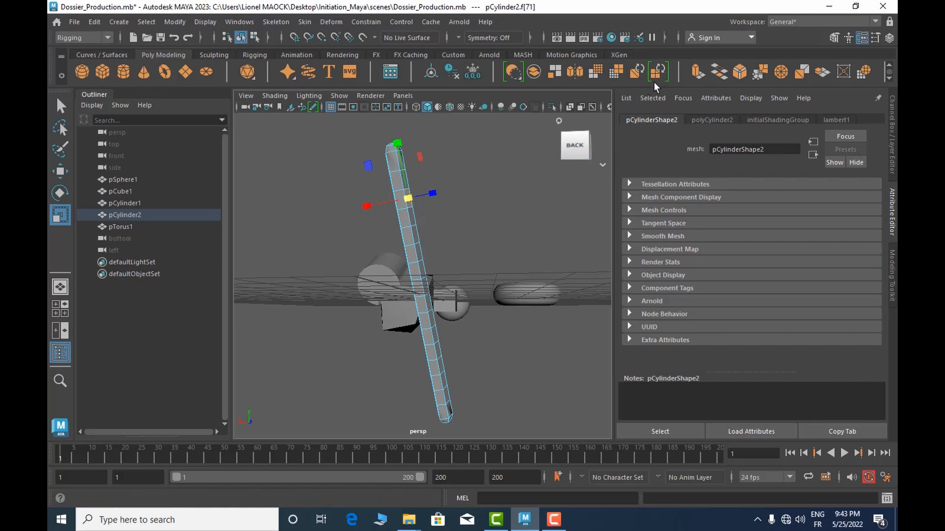
left_click(698, 73)
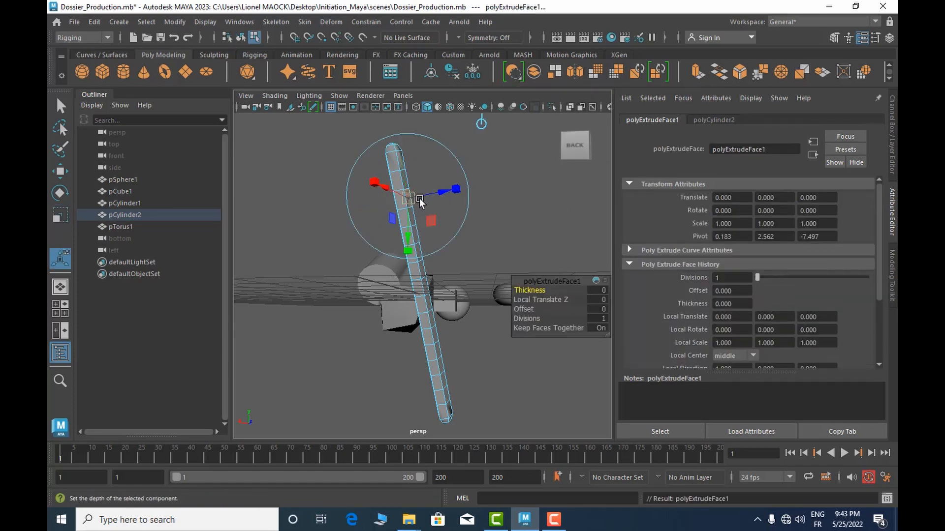
left_click_drag(442, 194, 466, 193)
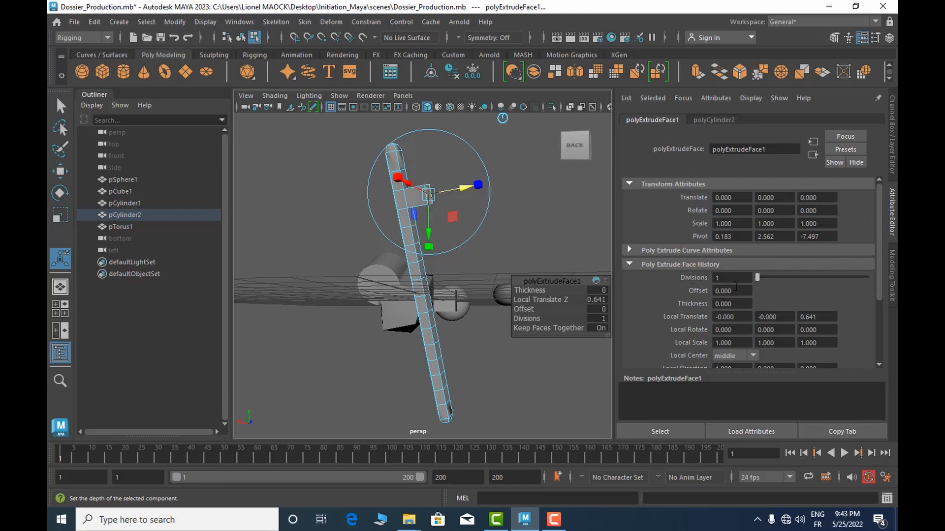
Step: Set the extrusion's Divisions to 3 and bring the extruded block into close view
left_click_drag(759, 276, 766, 276)
scroll(407, 241, "up", 3)
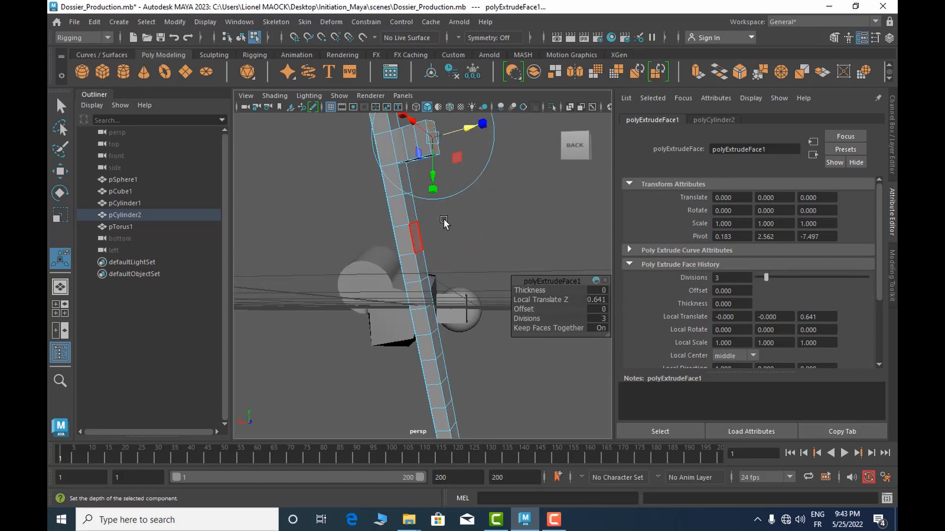
middle_click_drag(514, 215, 512, 329, "alt")
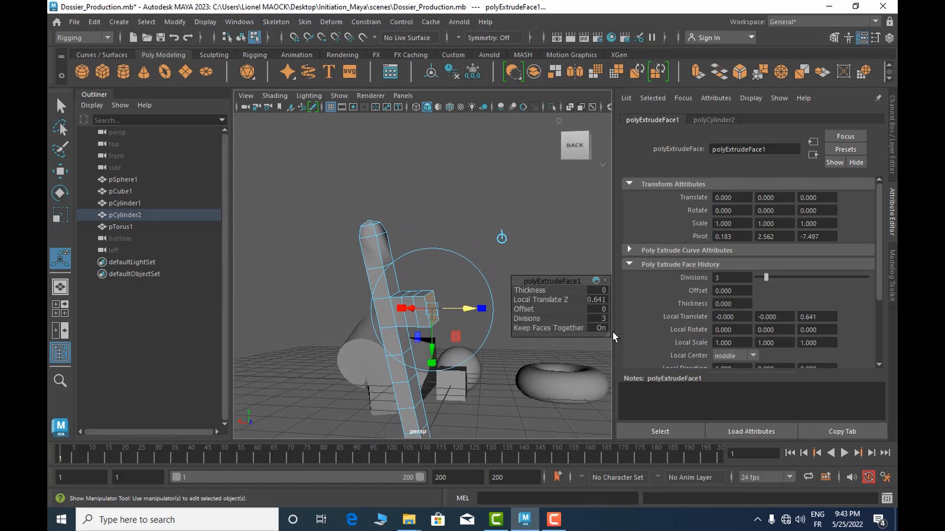
Step: Try 0.2 and 0.5 as the extrusion's Offset, and set it to -0.5
left_click(735, 293)
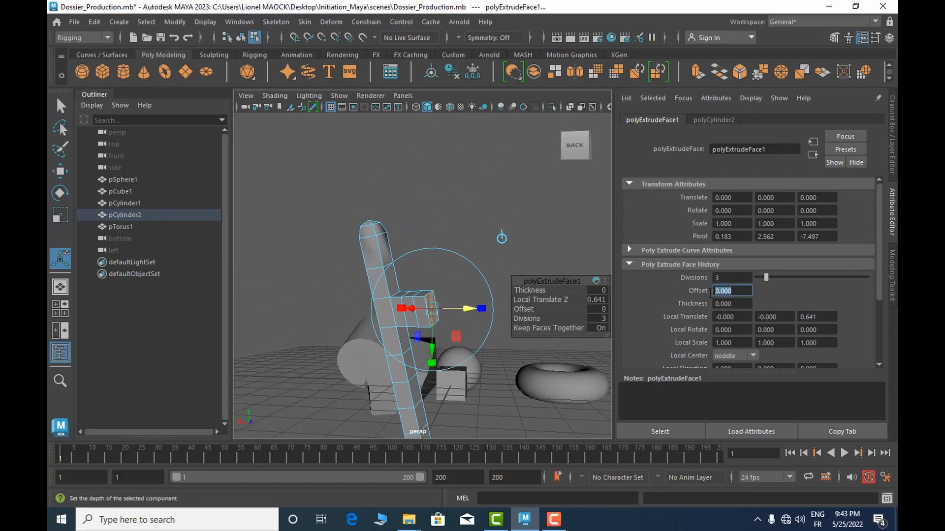
type(".2")
key("Return")
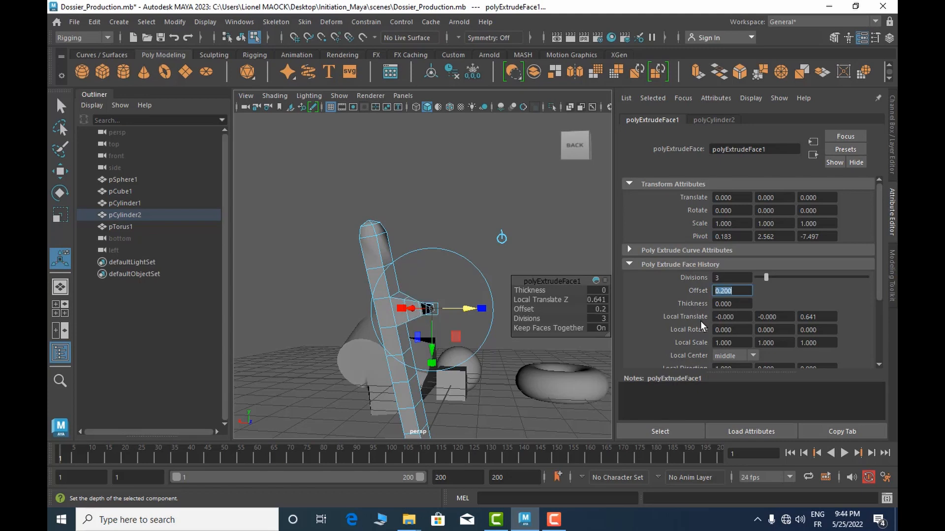
type(".5")
key("Return")
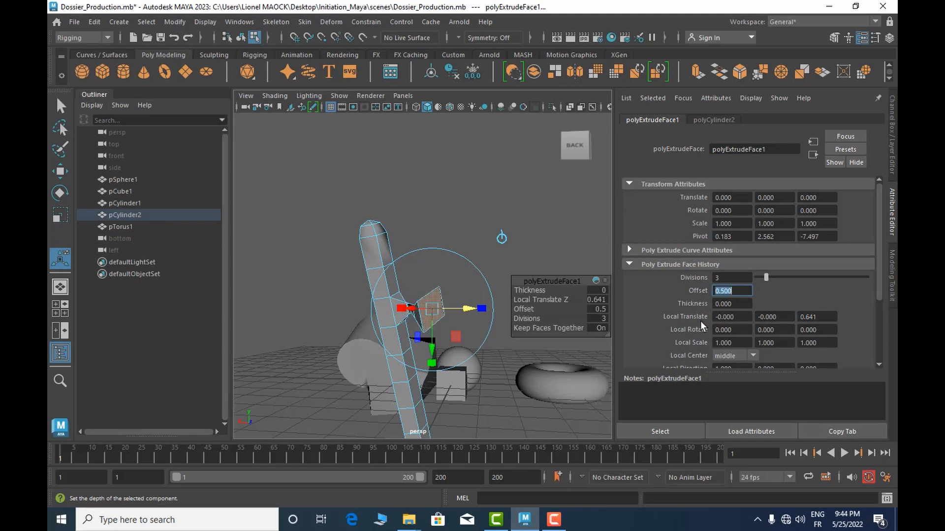
type("-0")
type(".")
type("5")
key("Return")
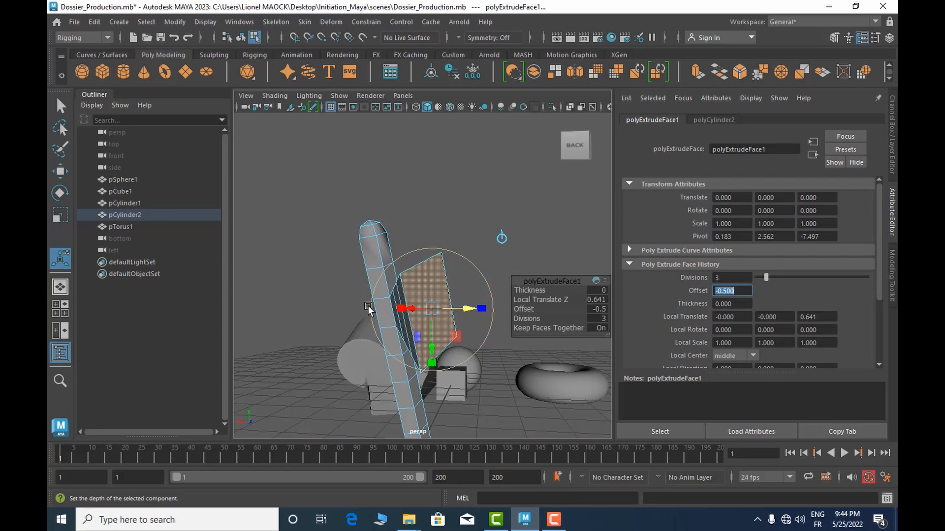
Step: Set the extrusion's Thickness to 0.1
left_click_drag(378, 294, 444, 271, "alt")
left_click(714, 305)
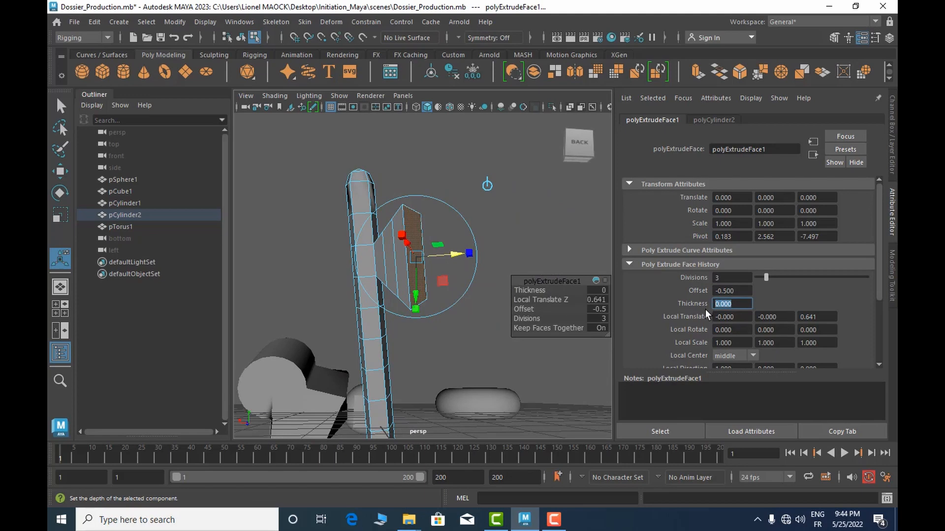
type("0.1")
key("Return")
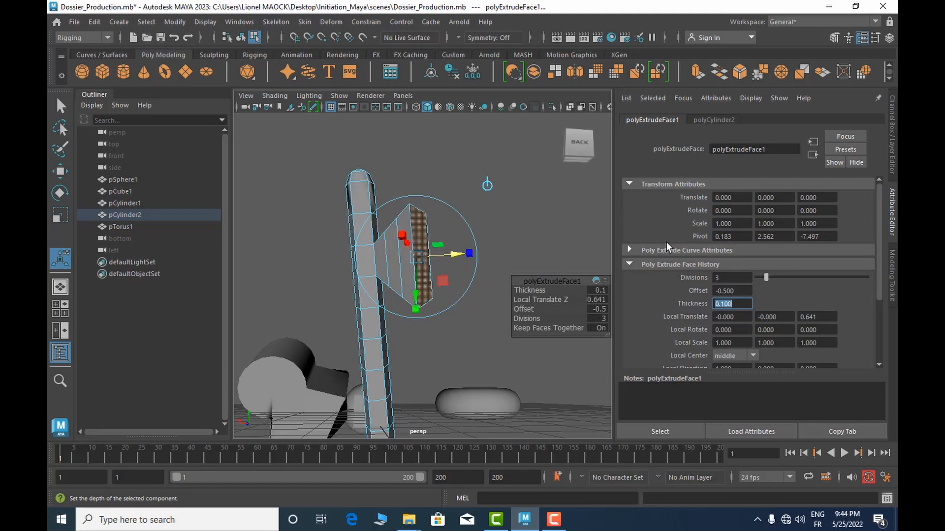
Step: Set the extrusion's Random to about 0.239 and Smoothing Angle to about 31.304, and return to object mode
scroll(666, 241, "down", 3)
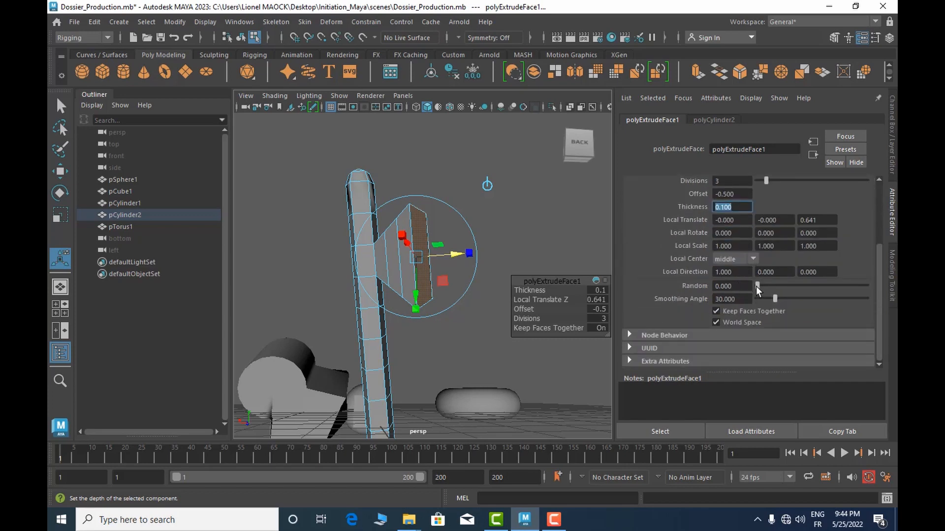
mouse_move(757, 285)
left_mouse_down()
mouse_move(811, 288)
mouse_move(670, 297)
mouse_move(797, 287)
mouse_move(766, 286)
mouse_move(819, 297)
mouse_move(710, 287)
mouse_move(810, 285)
mouse_move(776, 286)
left_mouse_up()
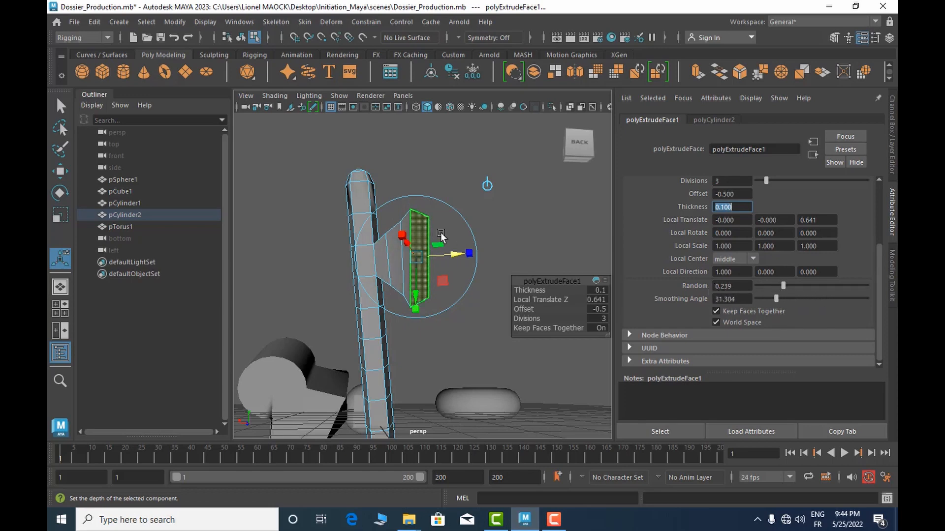
left_click_drag(441, 232, 378, 204, "alt")
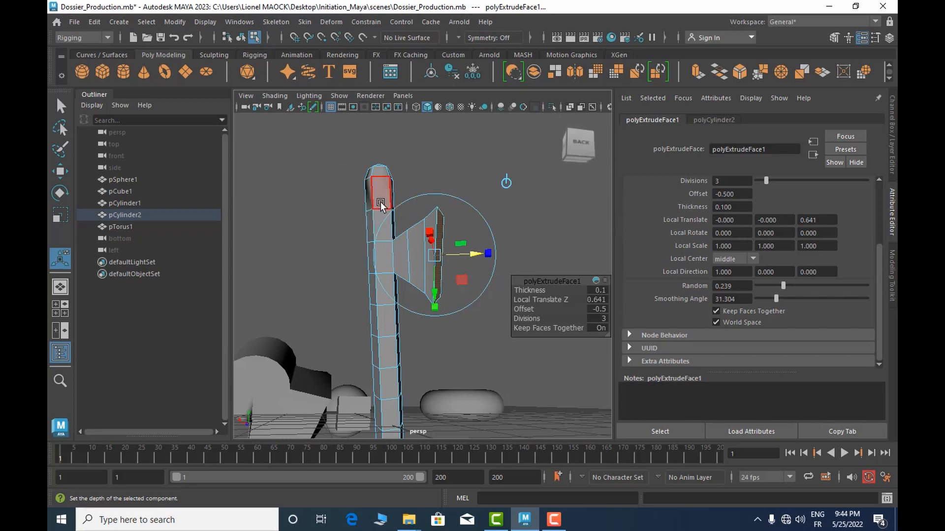
right_click_drag(380, 202, 436, 153)
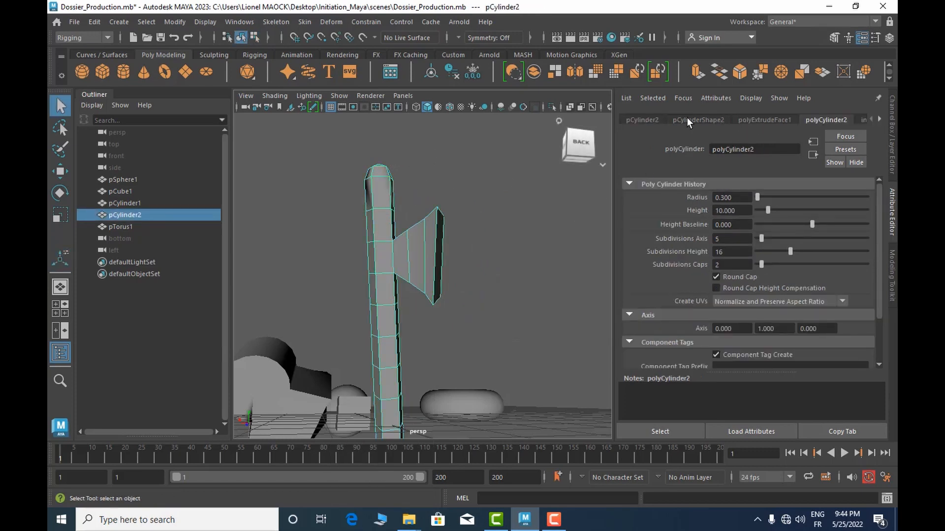
Step: Compare the extrusion's attributes with the cylinder's creation, transform and shape attributes
left_click(752, 120)
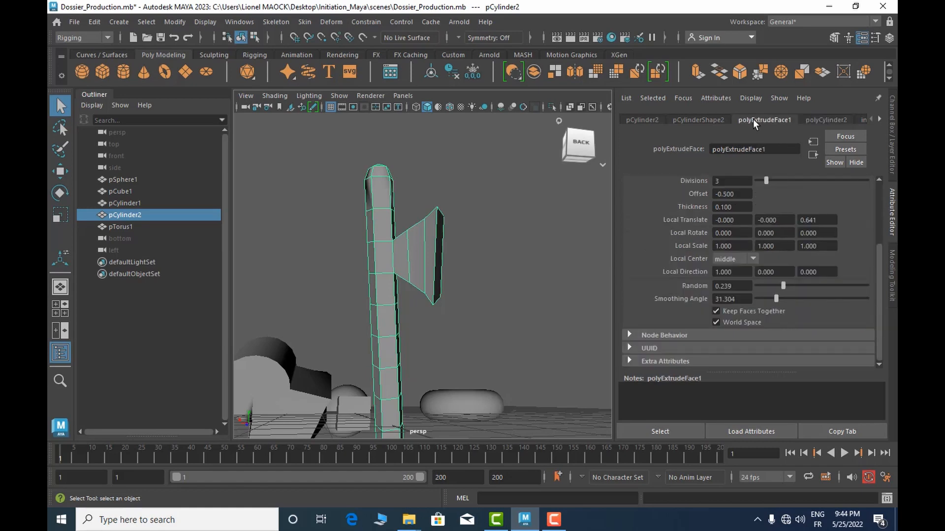
left_click(807, 119)
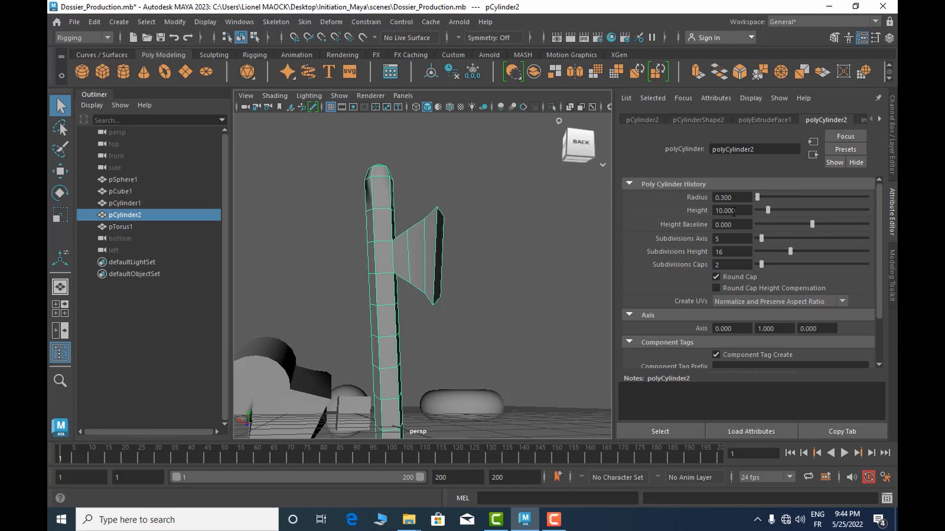
left_click(764, 120)
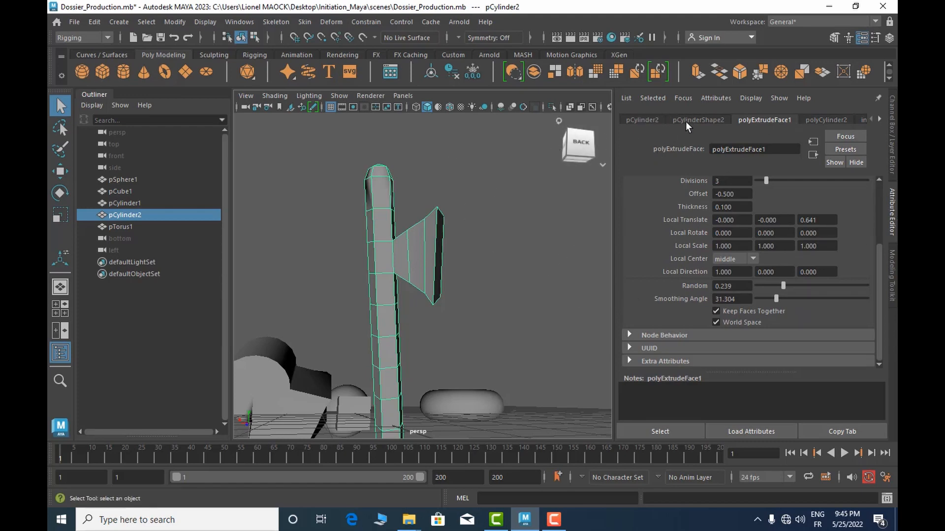
left_click(641, 120)
left_click(699, 121)
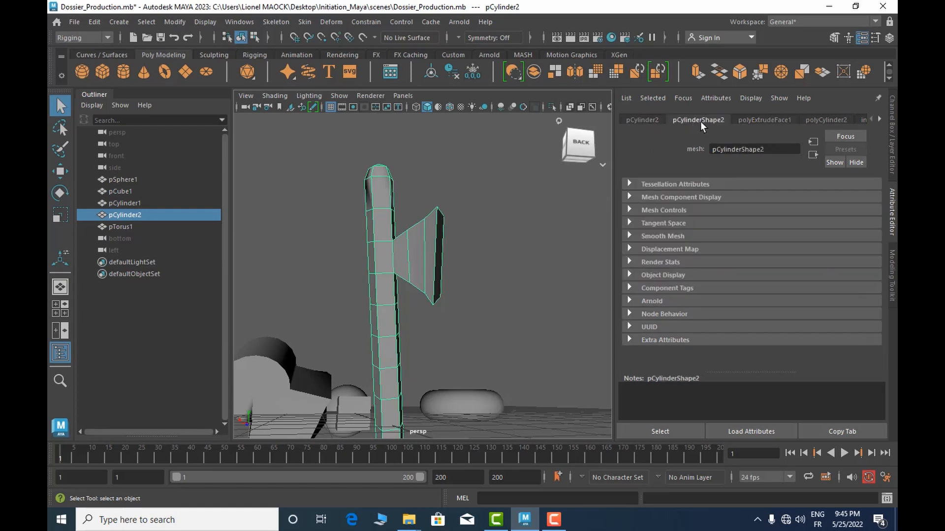
left_click(738, 119)
left_click(818, 120)
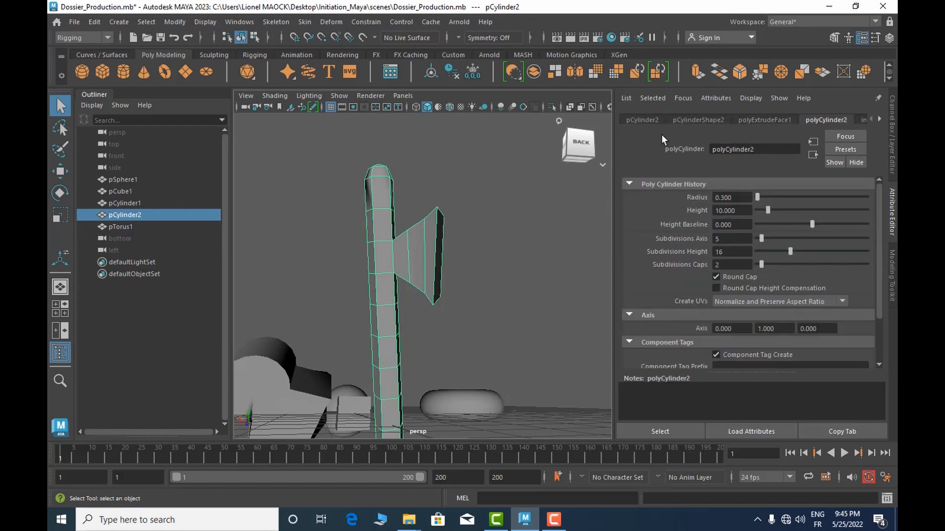
Step: Review the cylinder's shading group and lambert1 material, and go back through its history and shape nodes to the transform attributes
left_click(870, 120)
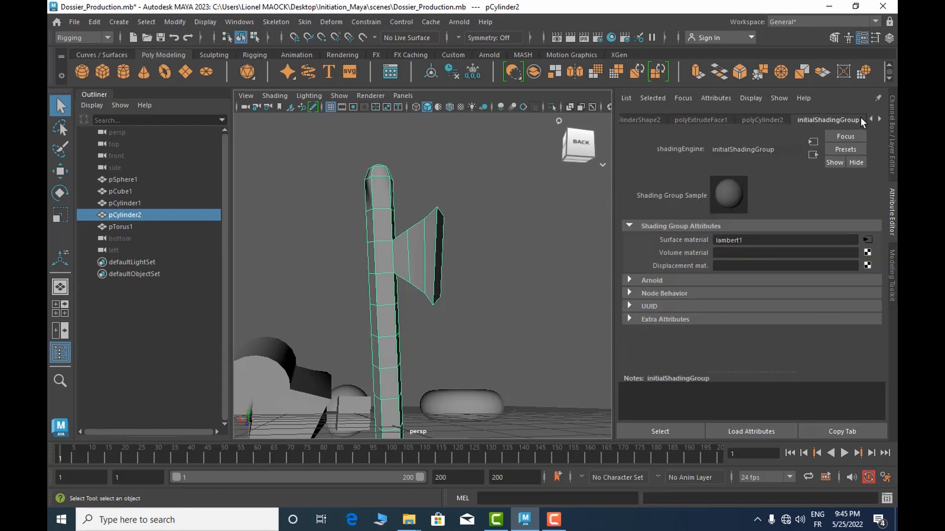
left_click(879, 119)
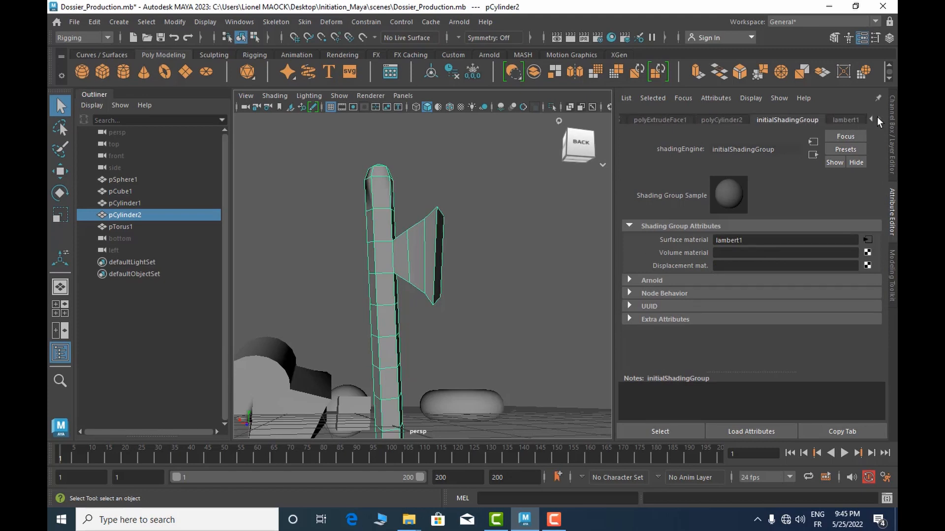
left_click(839, 121)
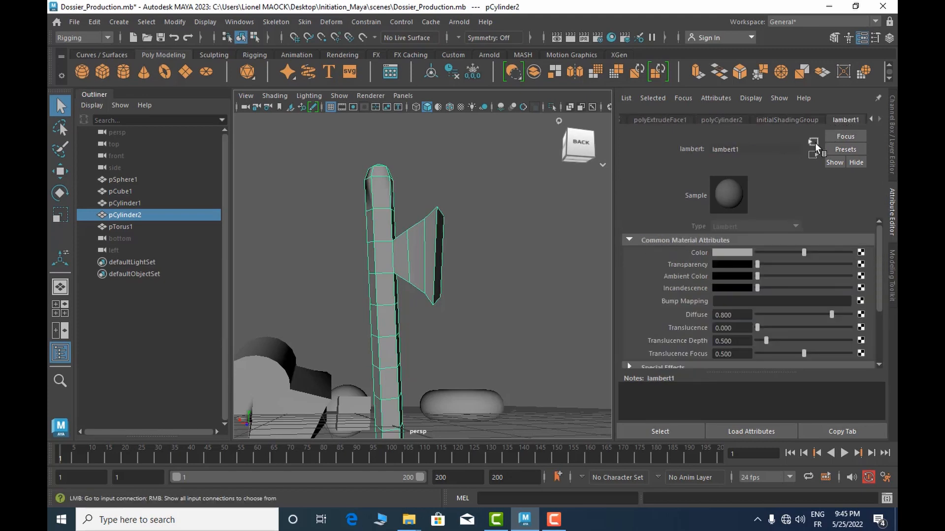
left_click(797, 120)
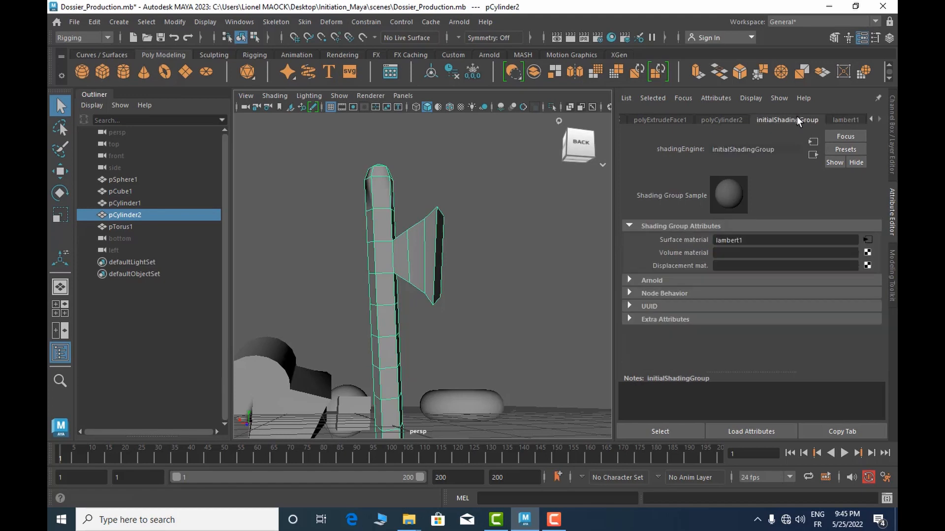
left_click(731, 119)
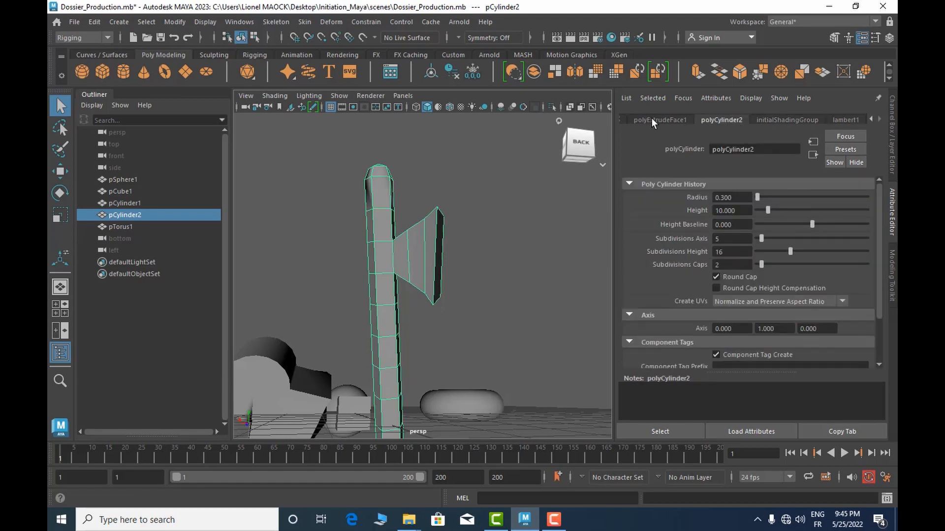
left_click(651, 120)
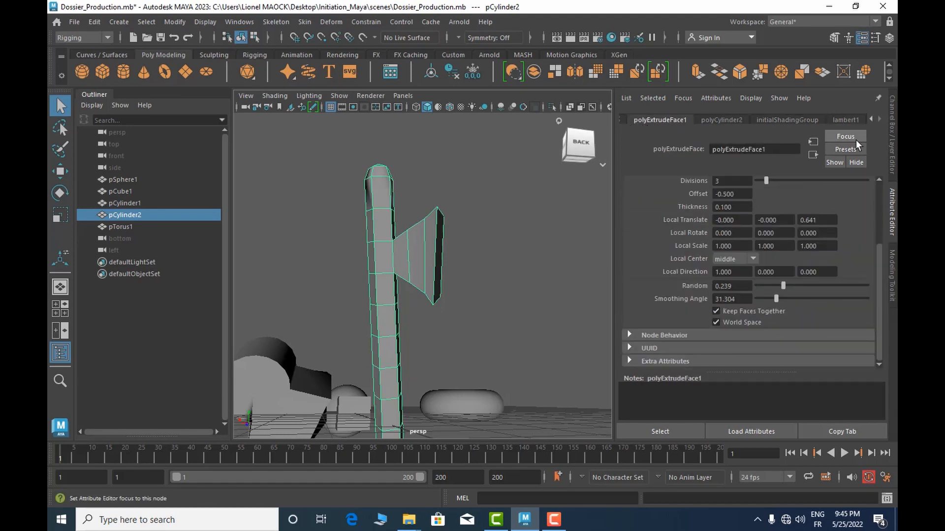
left_click(870, 118)
left_click(667, 119)
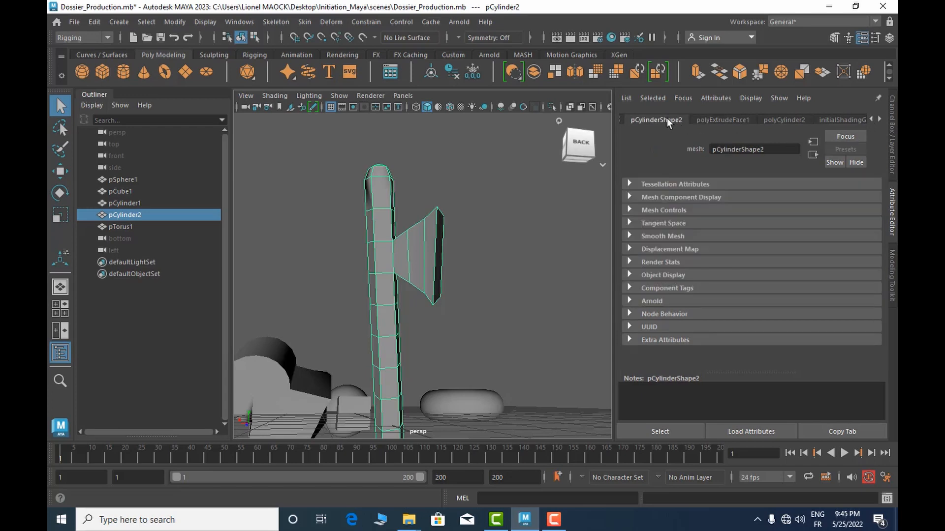
left_click(869, 119)
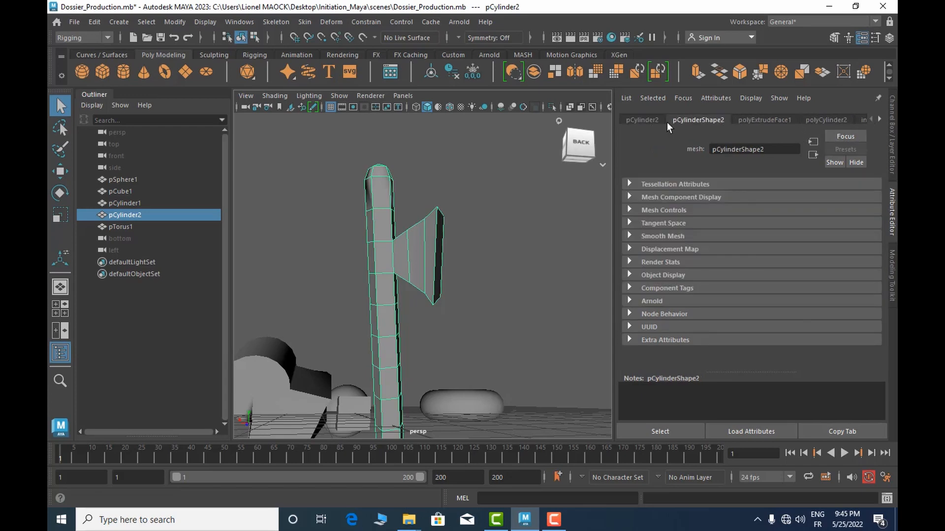
left_click(642, 121)
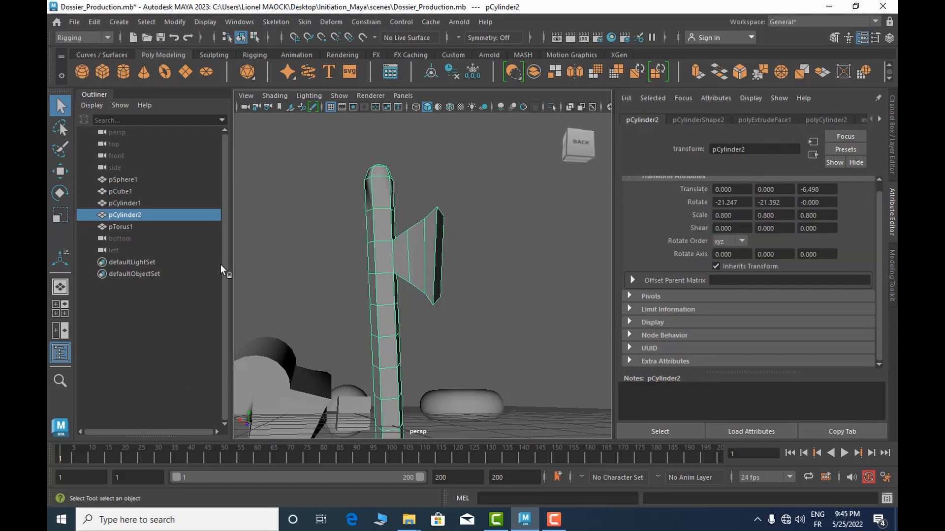